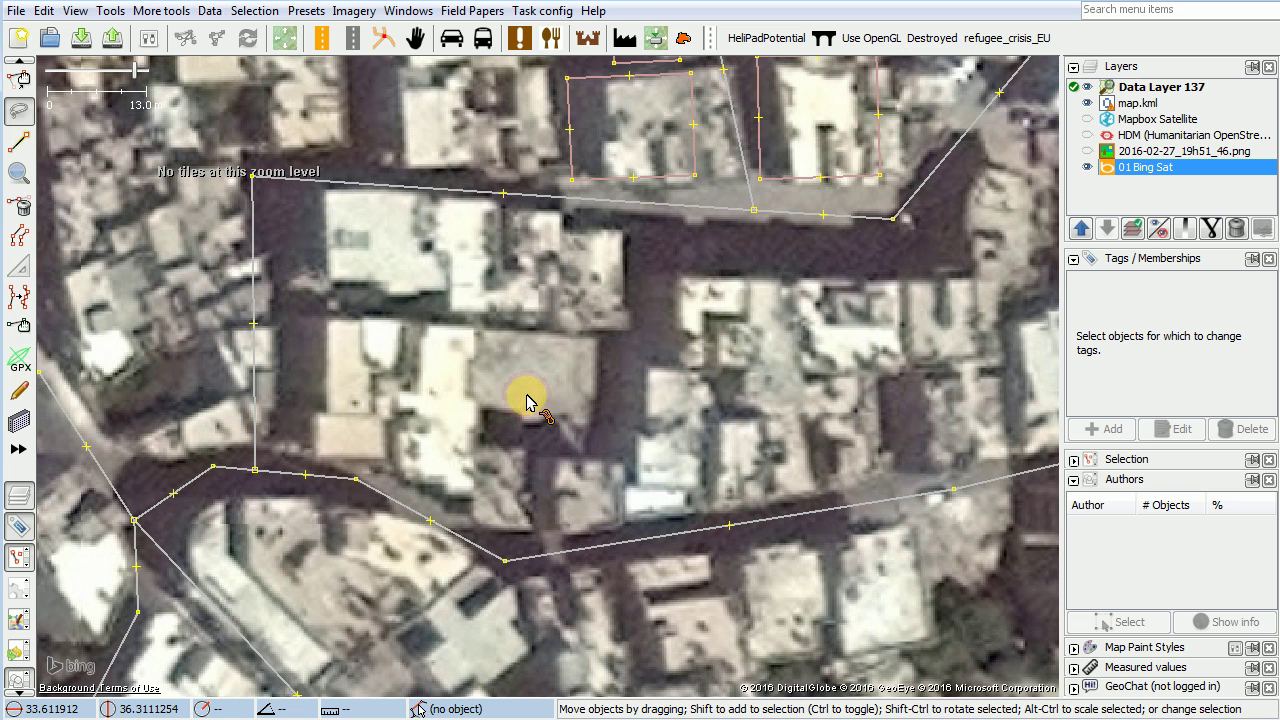
Move the three-way street junction onto the visible road northwest of it, and nudge the next node south into the lane.
scroll(528, 400, "down", 2)
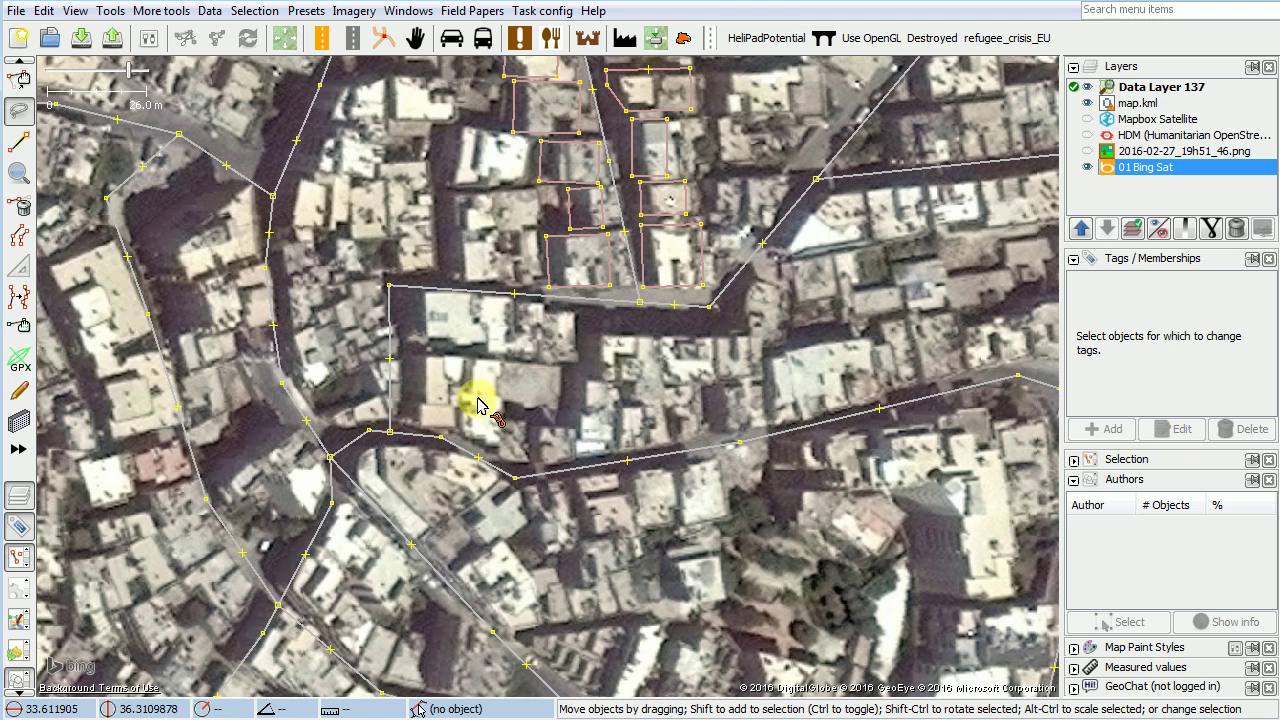
left_click_drag(193, 285, 455, 484)
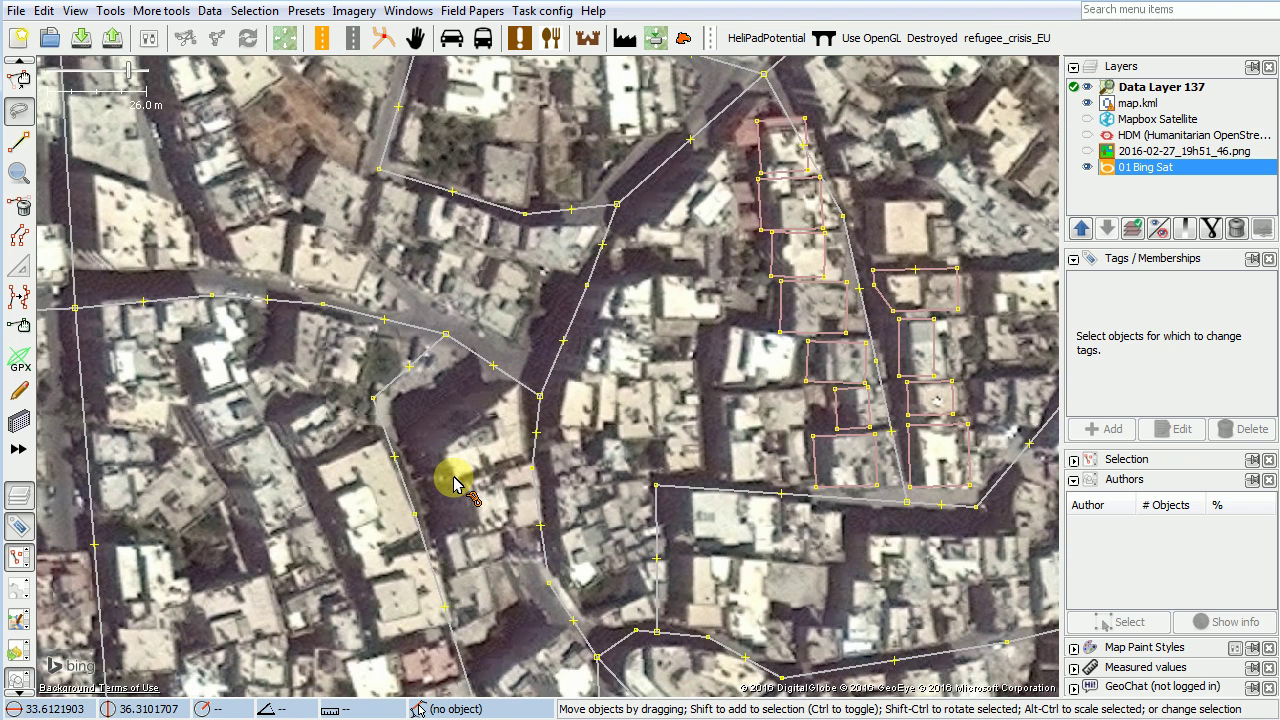
scroll(475, 467, "up", 3)
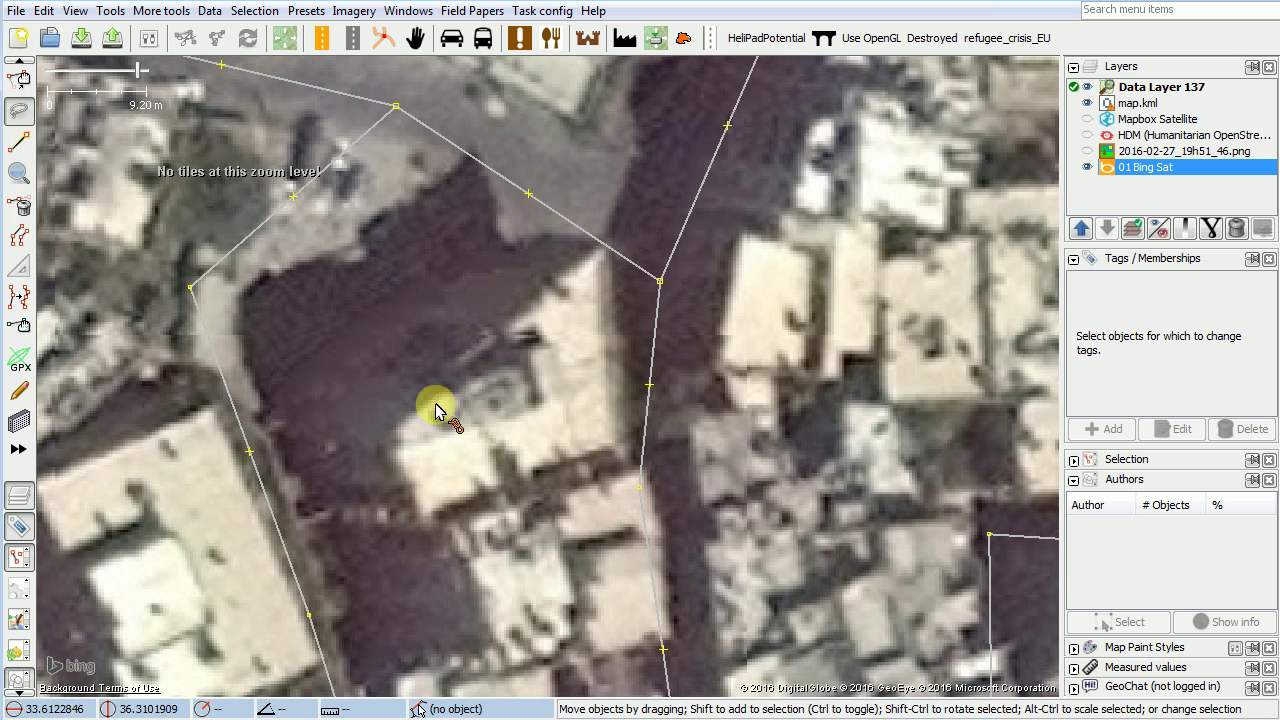
scroll(790, 340, "down", 1)
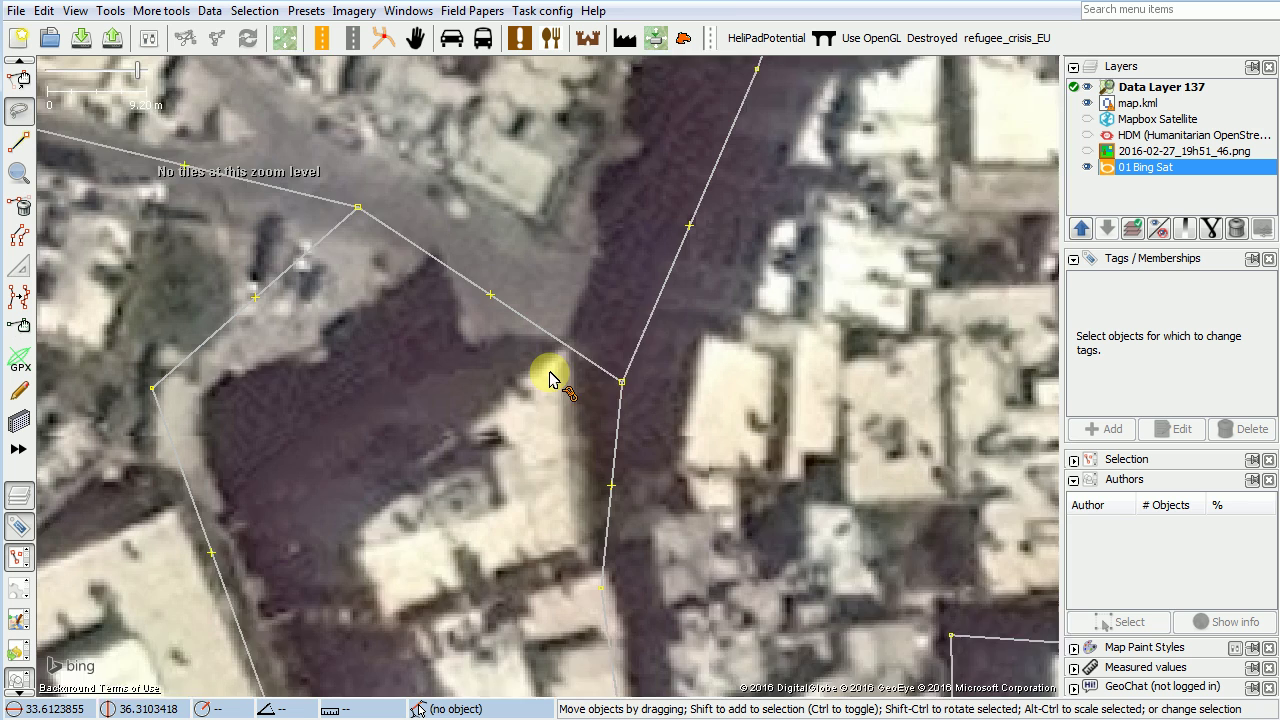
scroll(560, 372, "down", 1)
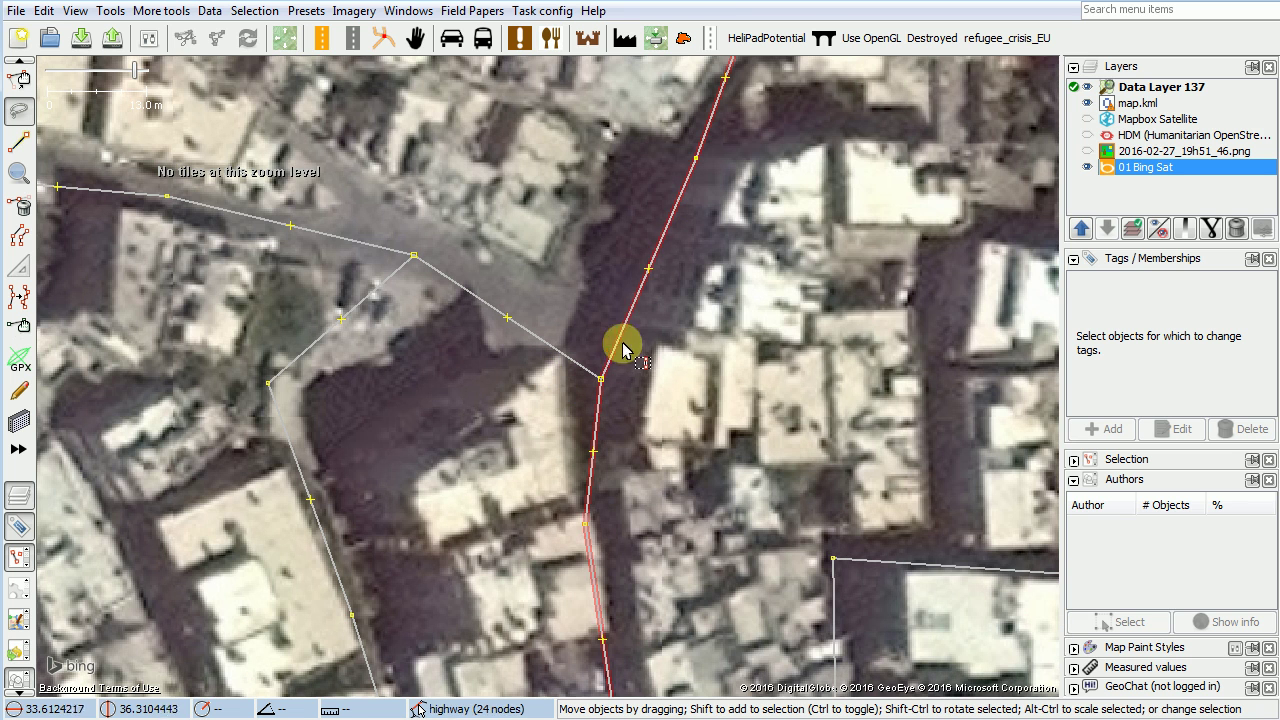
left_click_drag(601, 380, 583, 328)
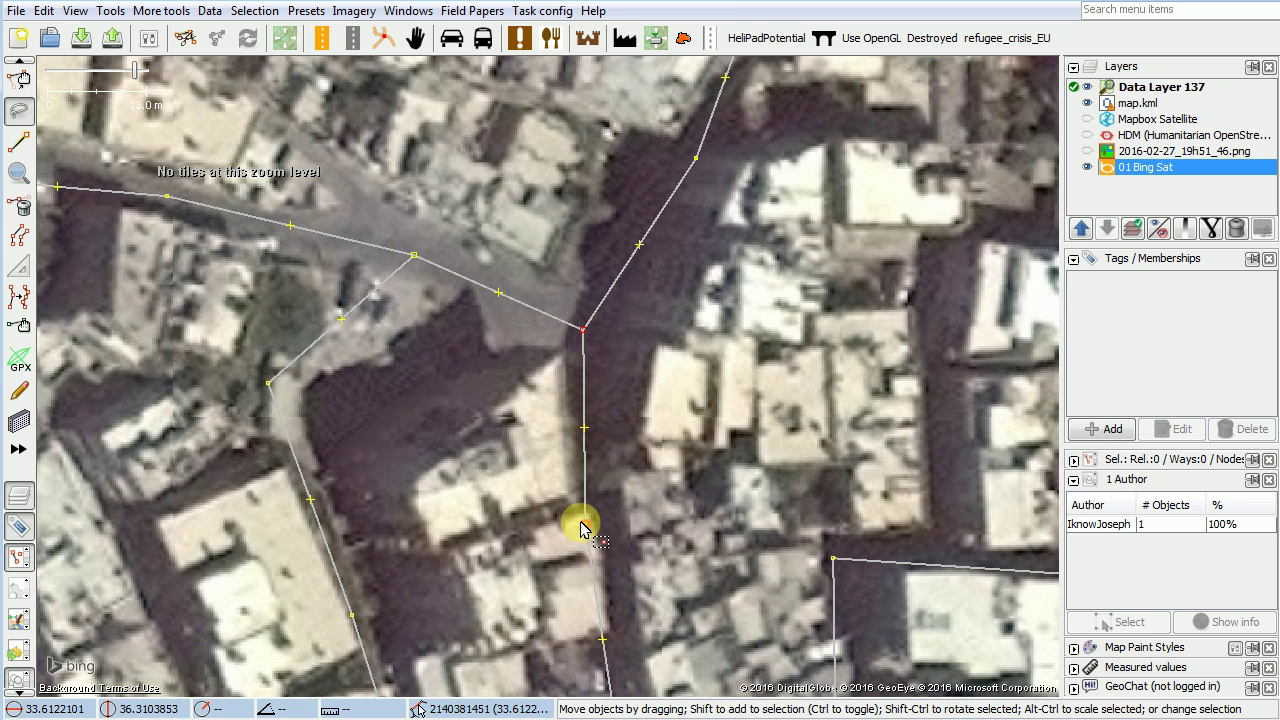
left_click_drag(587, 523, 589, 529)
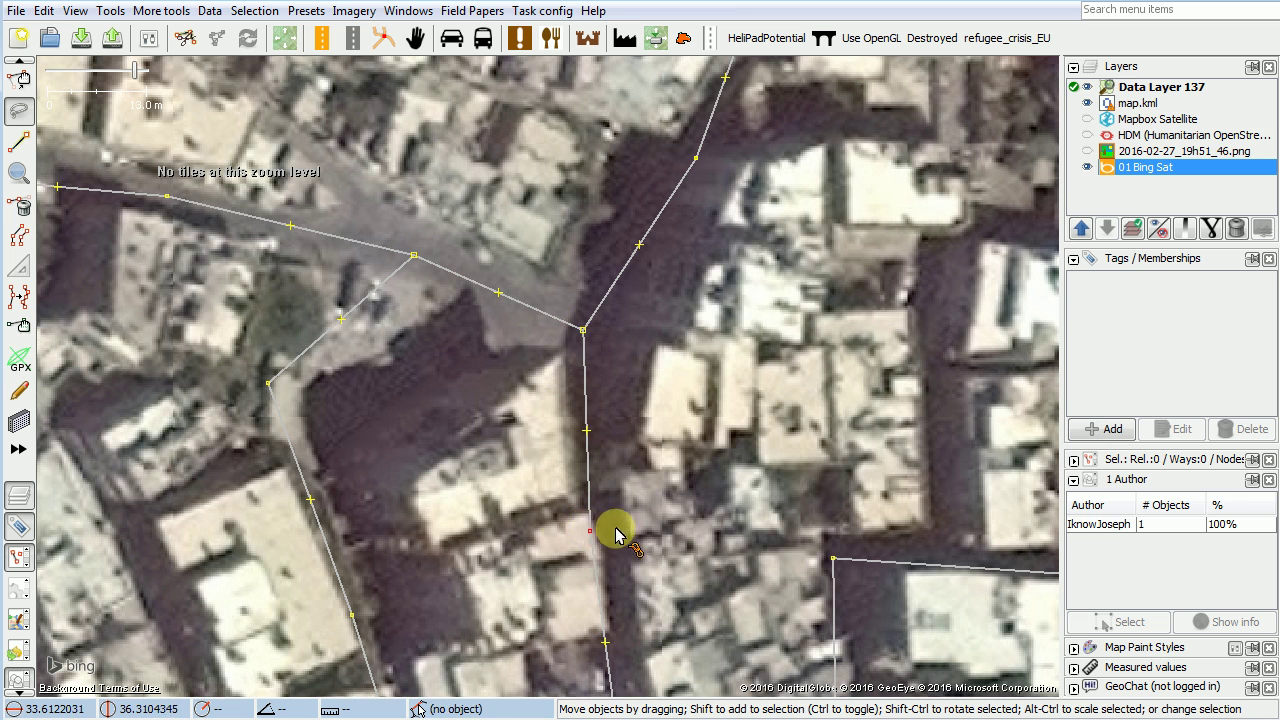
Realign the street running northeast from the junction by shifting its bend node southwest and the following junction node slightly east.
left_click_drag(659, 566, 655, 610)
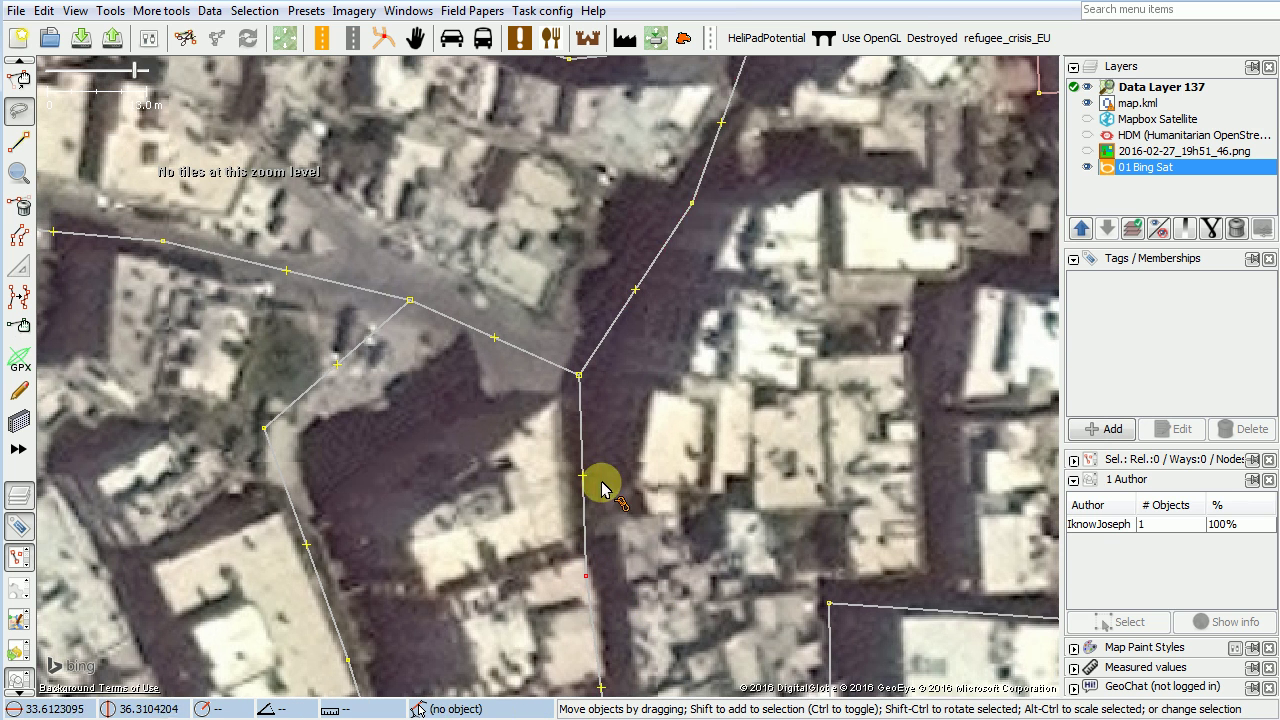
left_click_drag(694, 343, 651, 423)
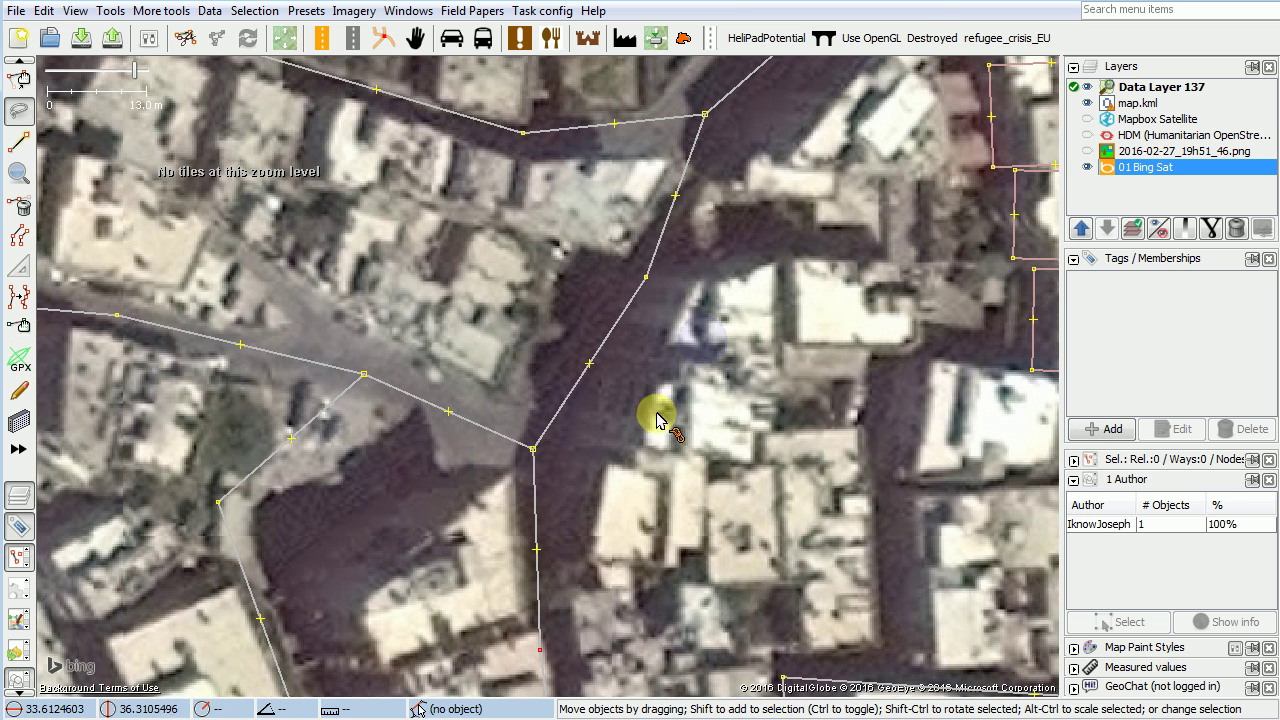
left_click_drag(644, 278, 606, 297)
left_click_drag(743, 206, 680, 302)
left_click_drag(654, 212, 671, 214)
left_click_drag(634, 437, 657, 346)
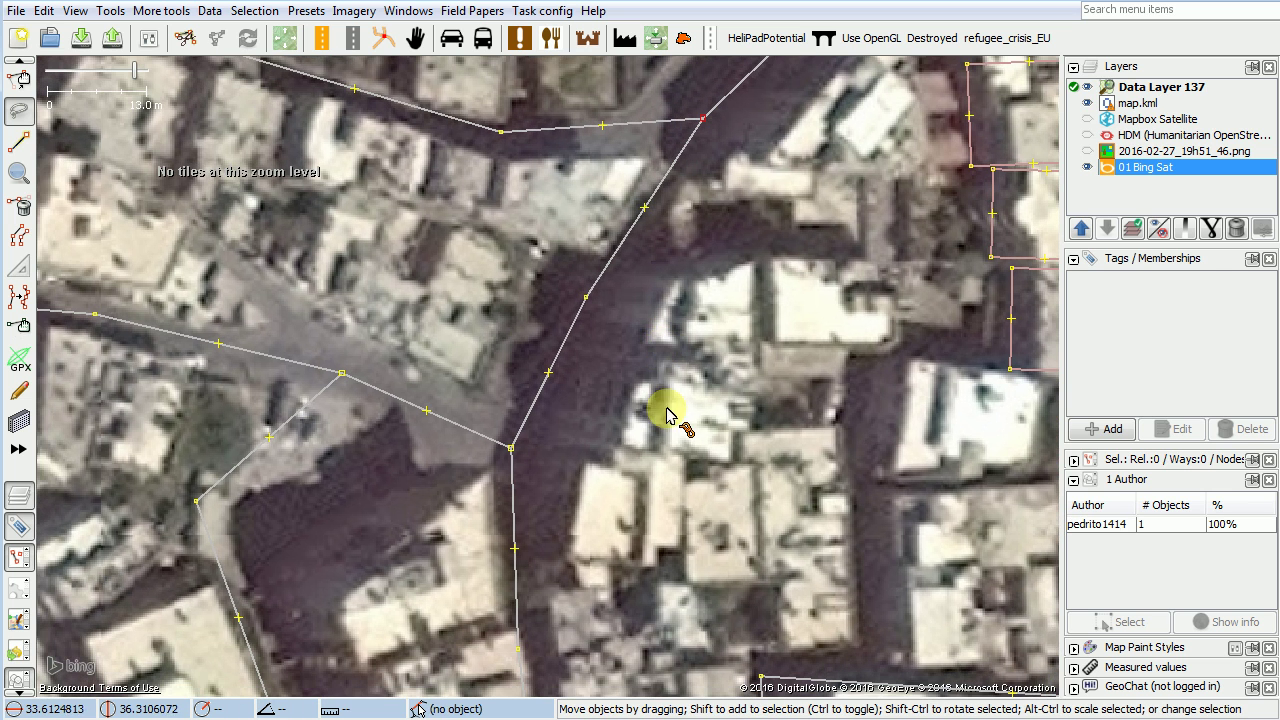
left_click(590, 299)
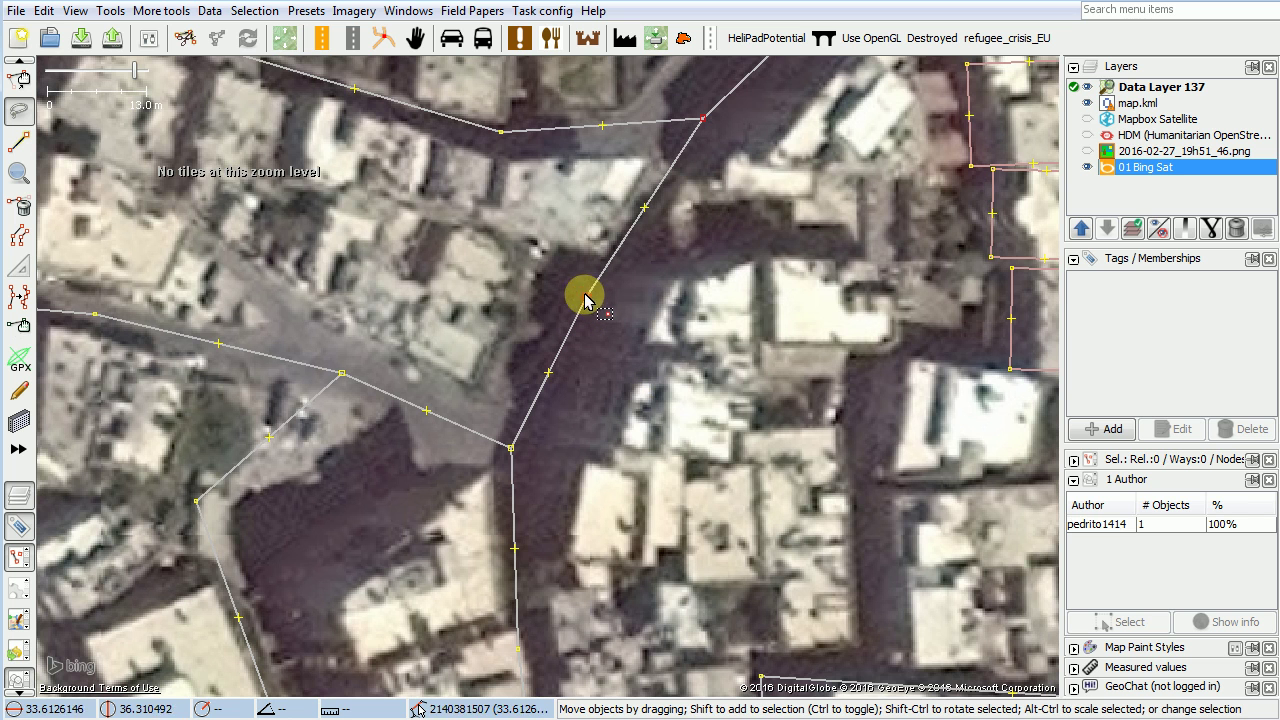
Trace the wedge-shaped roof southwest of the street junction as a closed four-corner outline and tag it building=yes.
left_click_drag(651, 480, 686, 358)
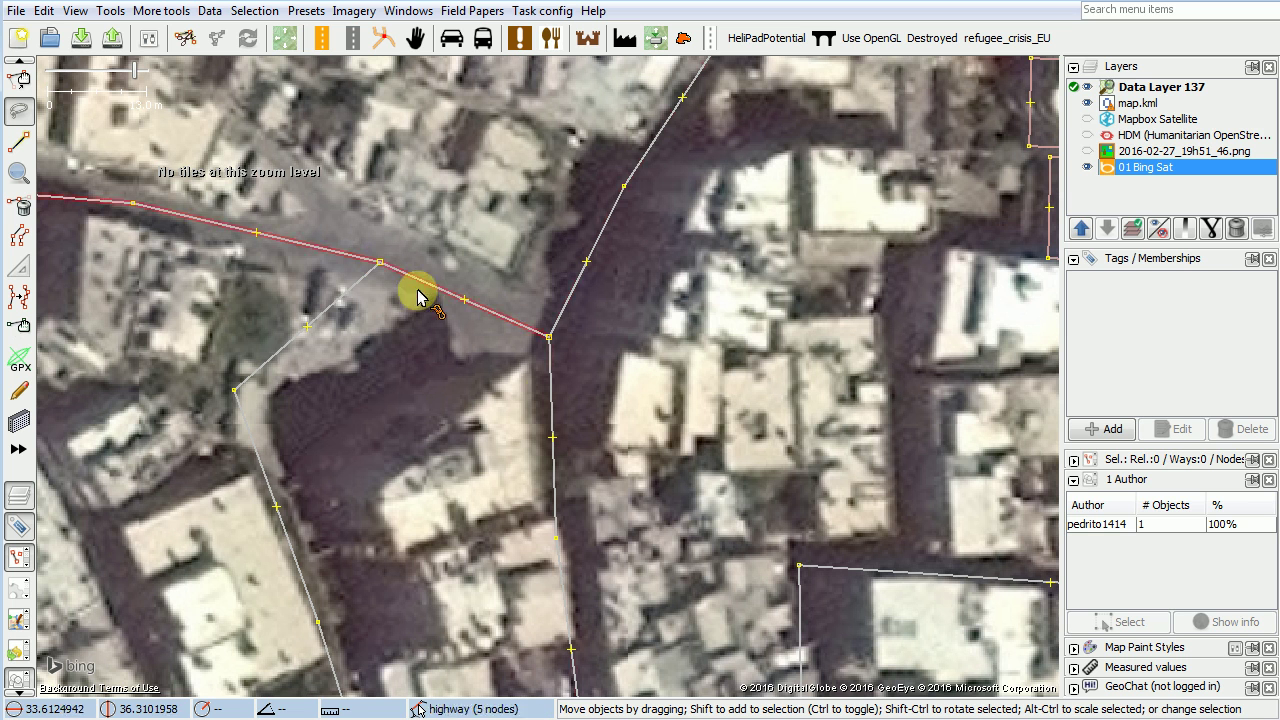
left_click_drag(591, 449, 610, 369)
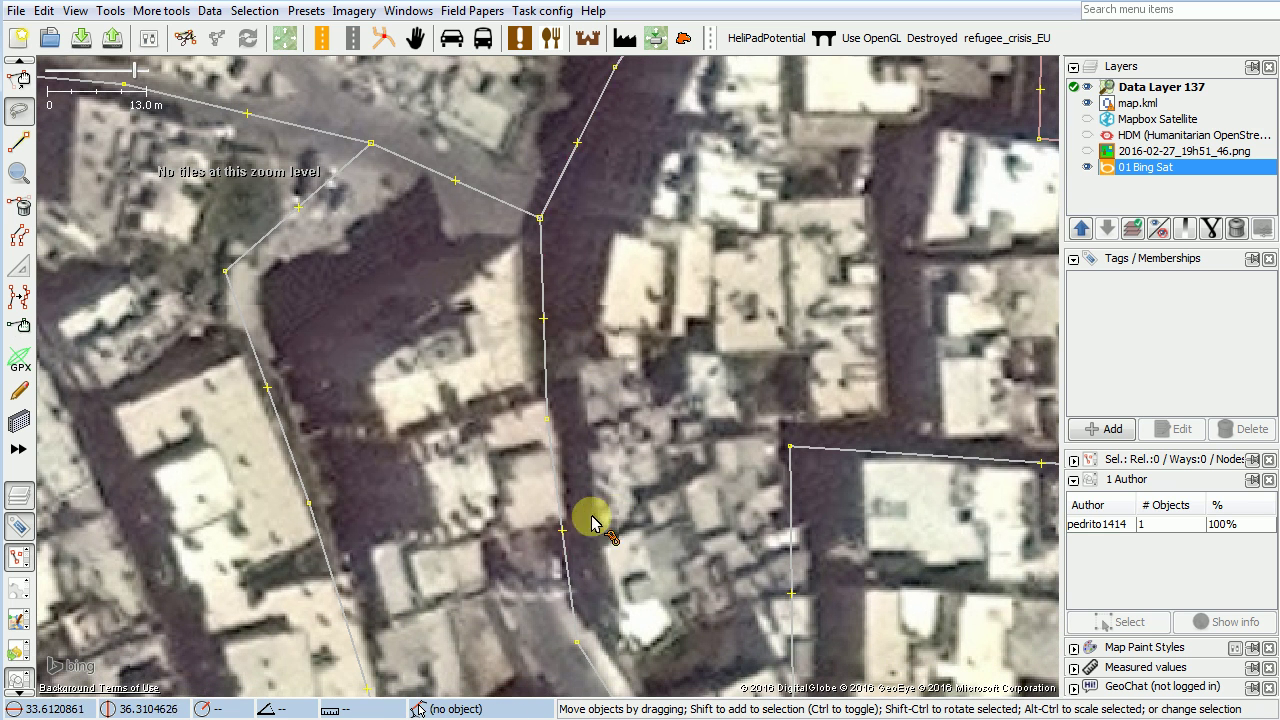
left_click_drag(474, 343, 477, 368)
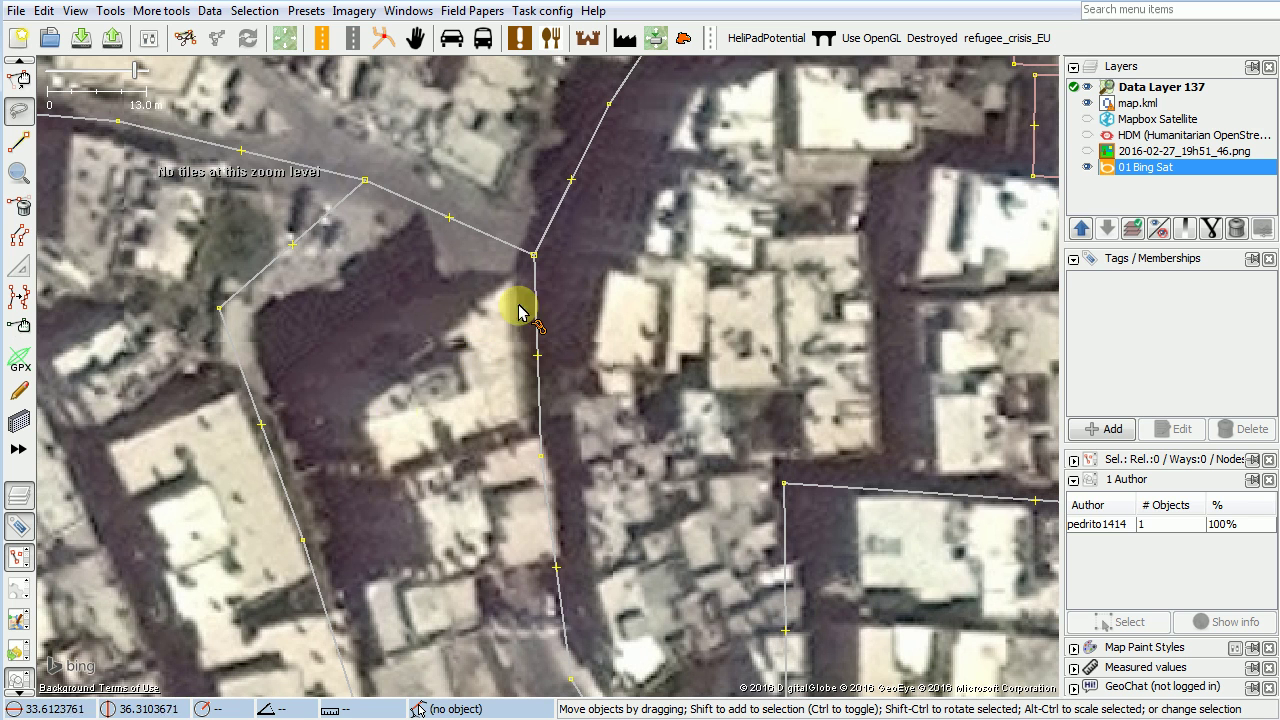
left_click(18, 144)
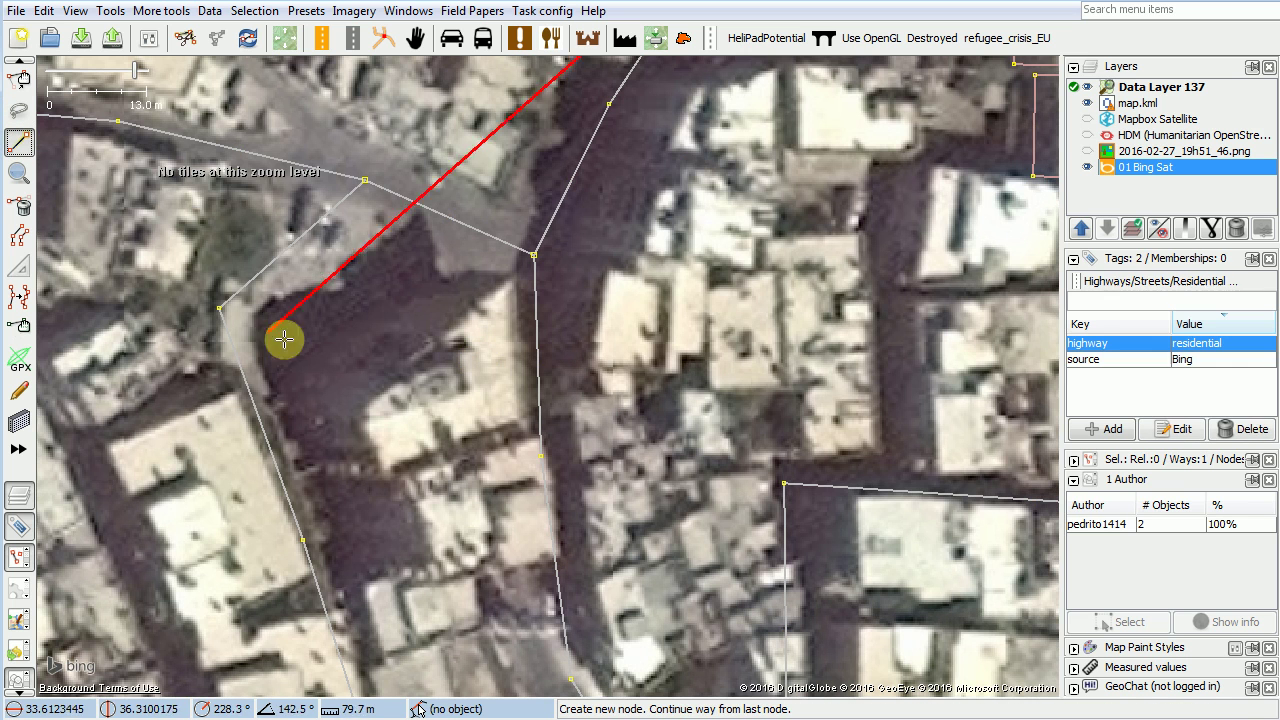
key("Escape")
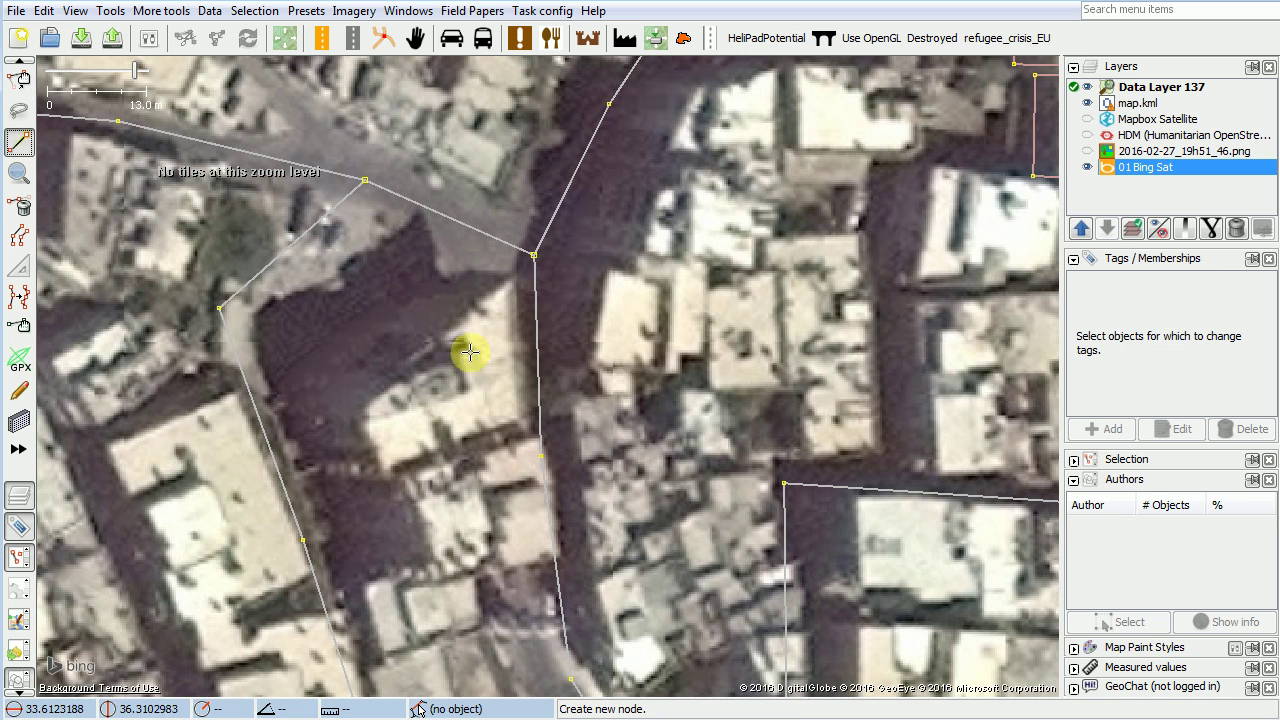
left_click(509, 276)
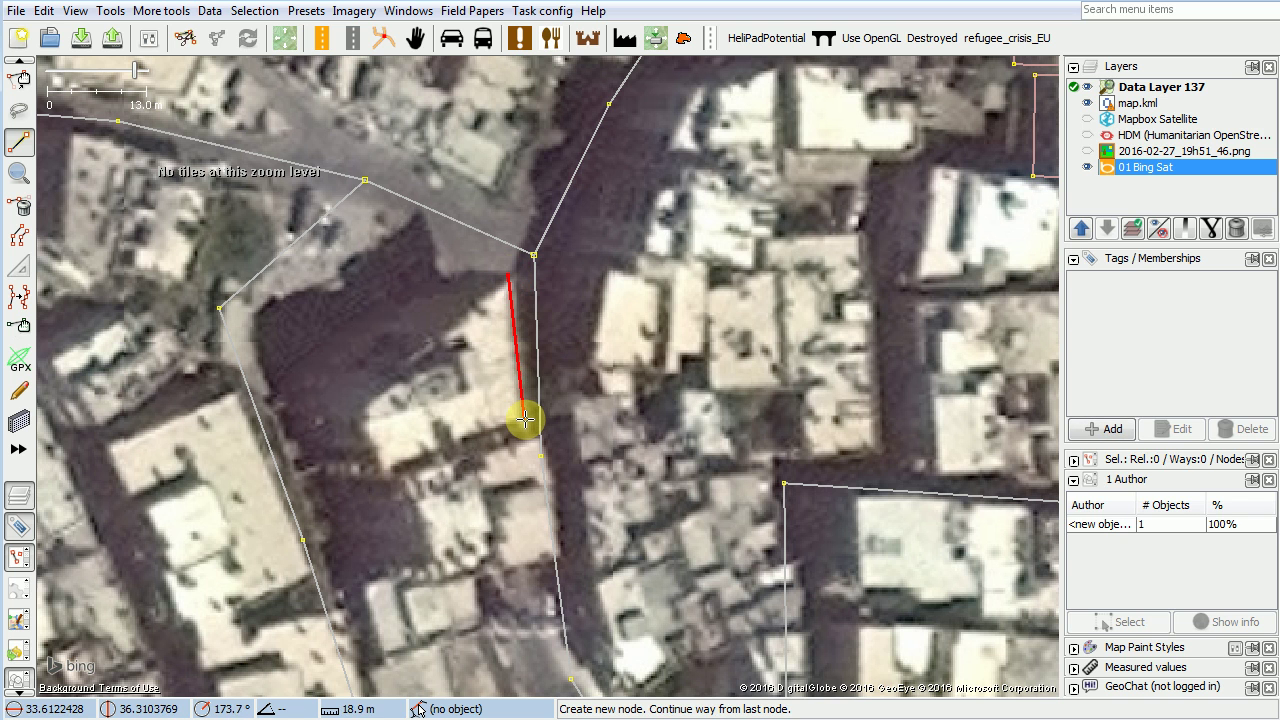
left_click(524, 418)
left_click(386, 471)
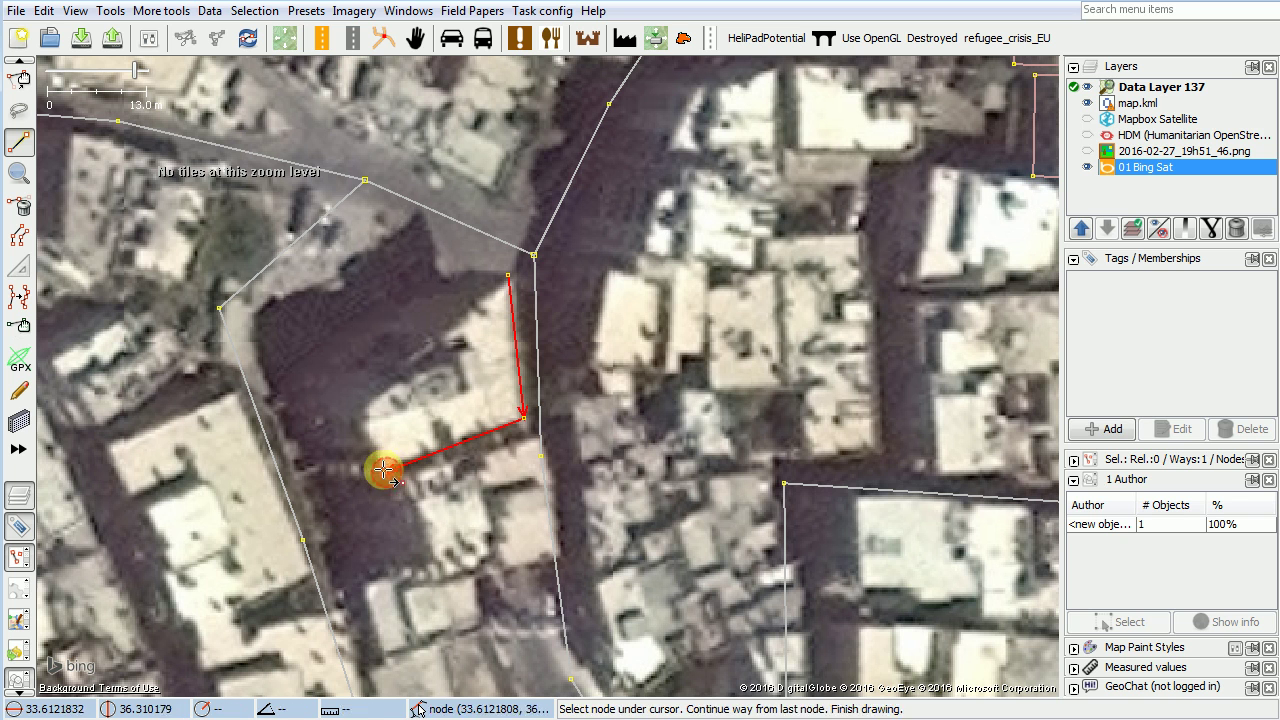
left_click(363, 418)
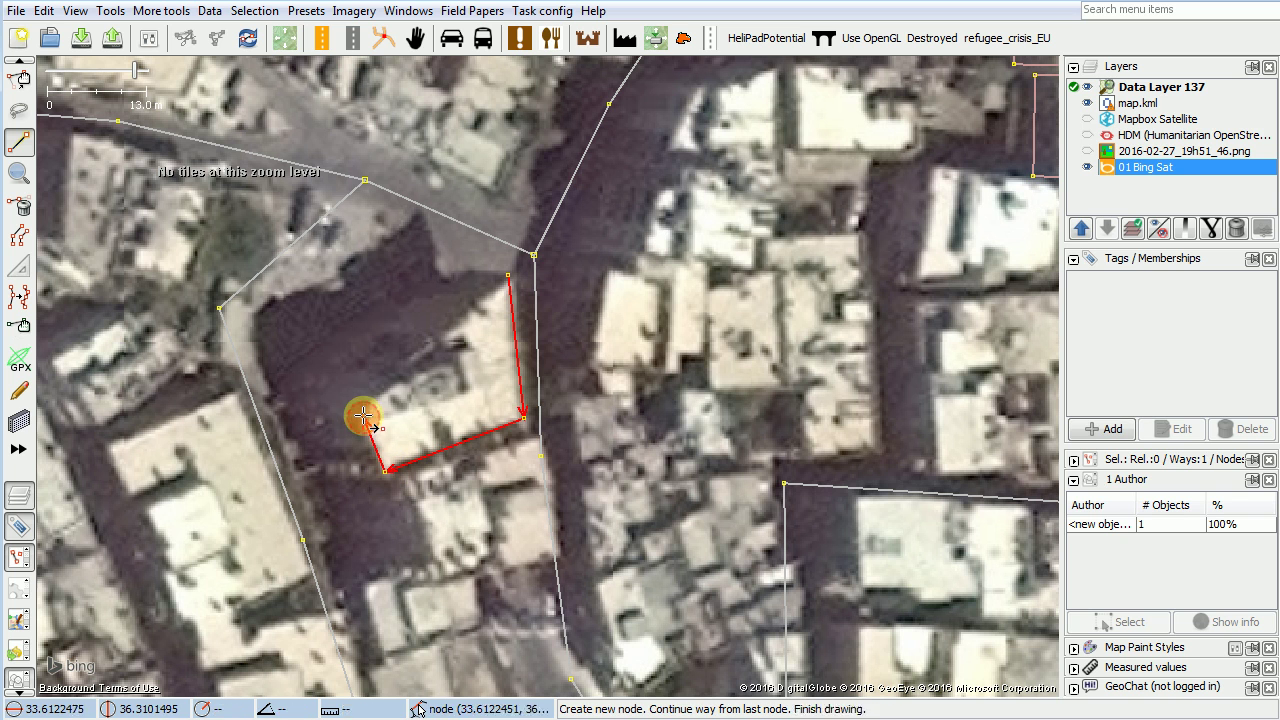
left_click(506, 281)
key("alt+a")
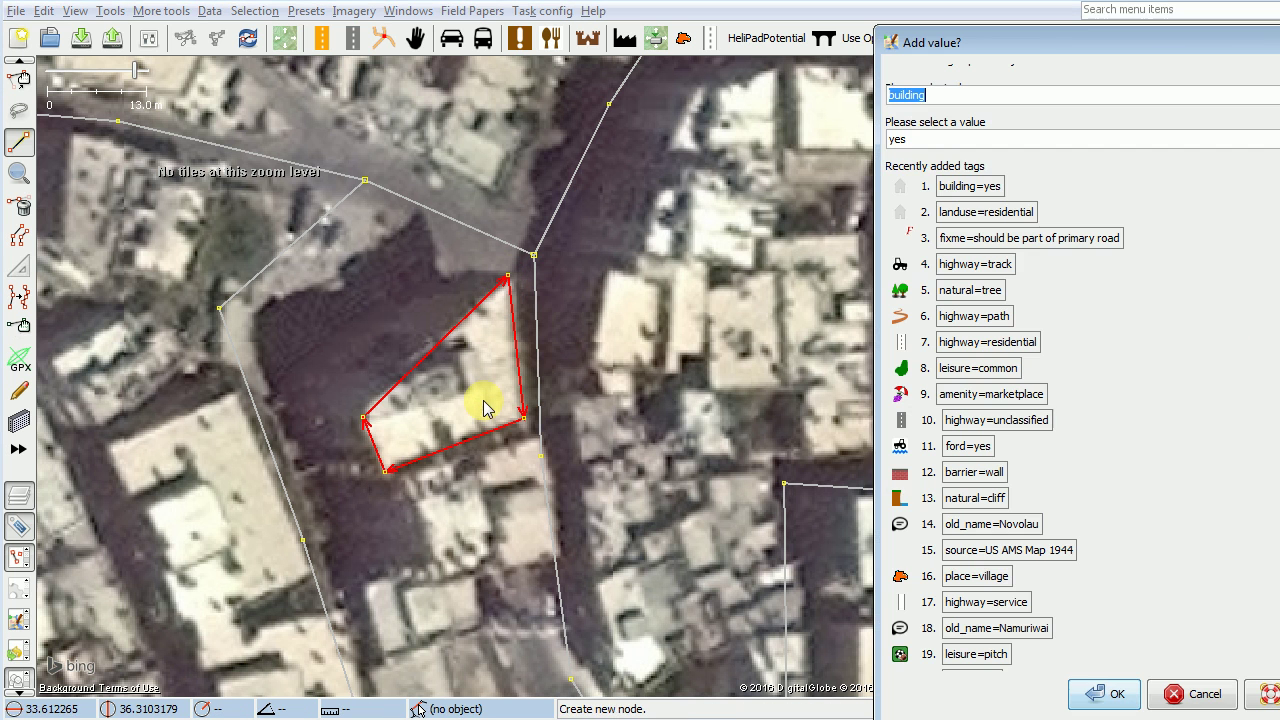
left_click(1104, 693)
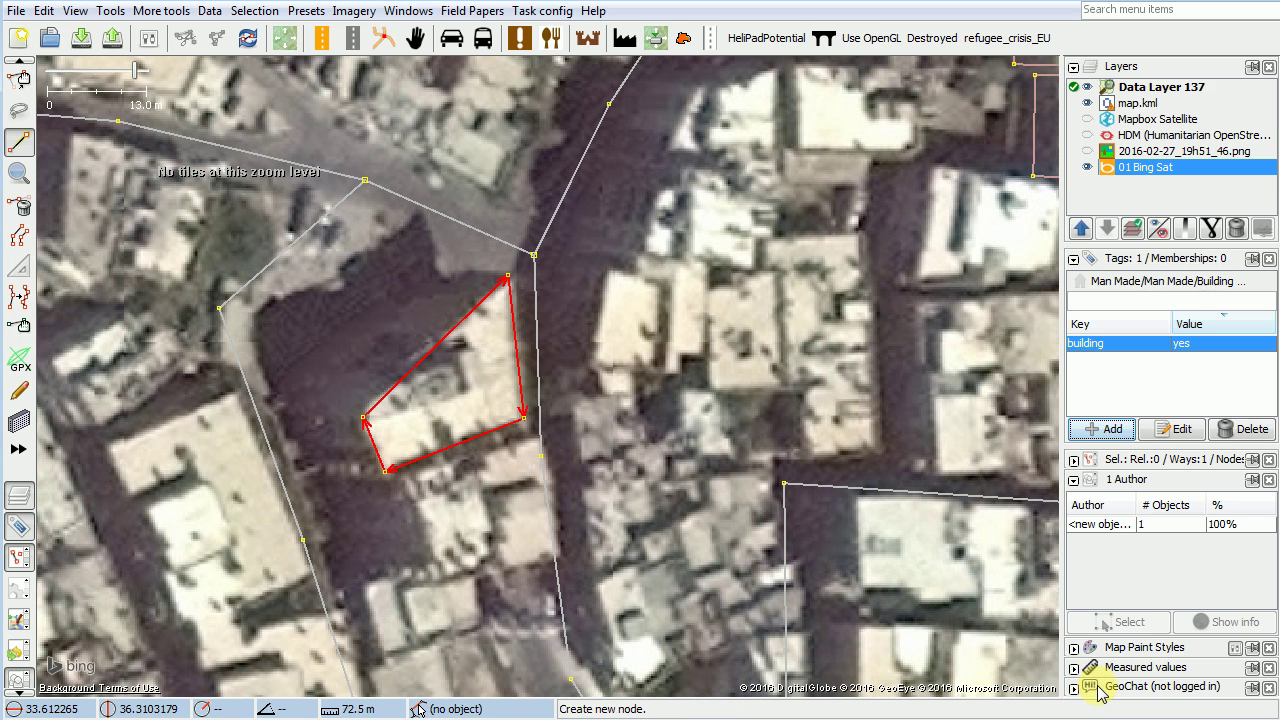
Shift the whole wedge-shaped building outline west-northwest off the roof and onto the building's shadowed base.
key("s")
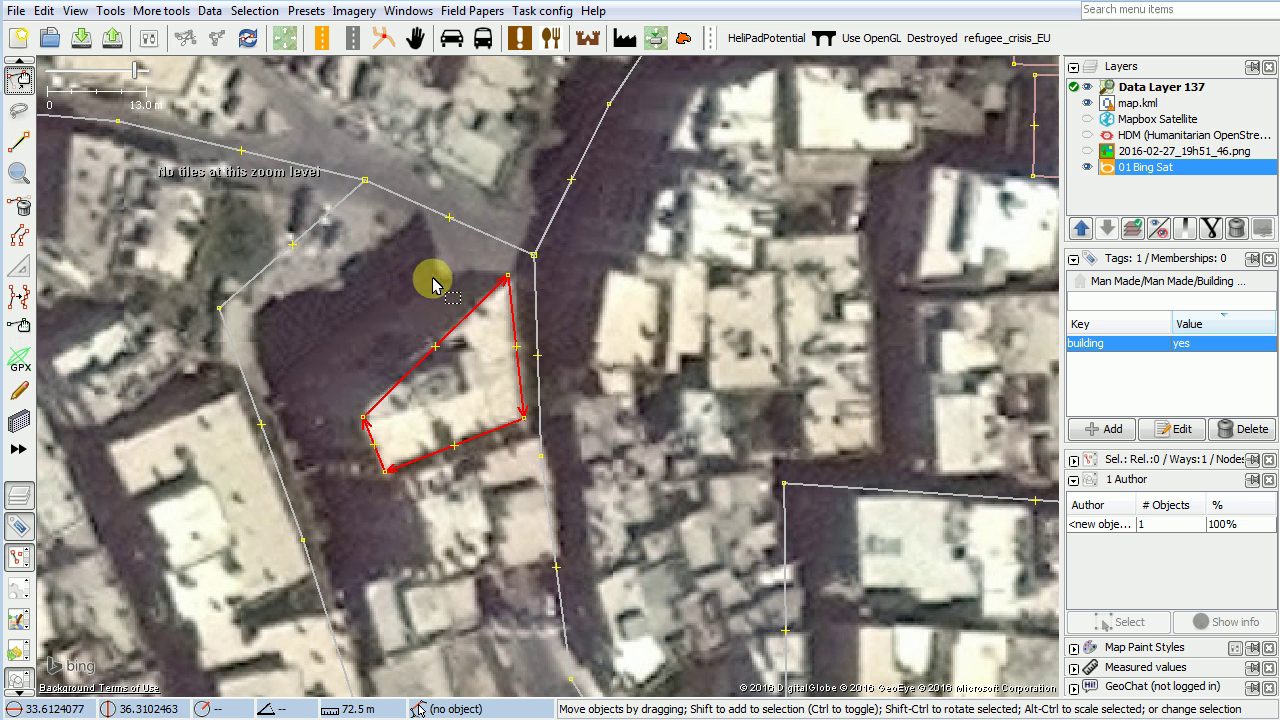
left_click_drag(428, 460, 344, 437)
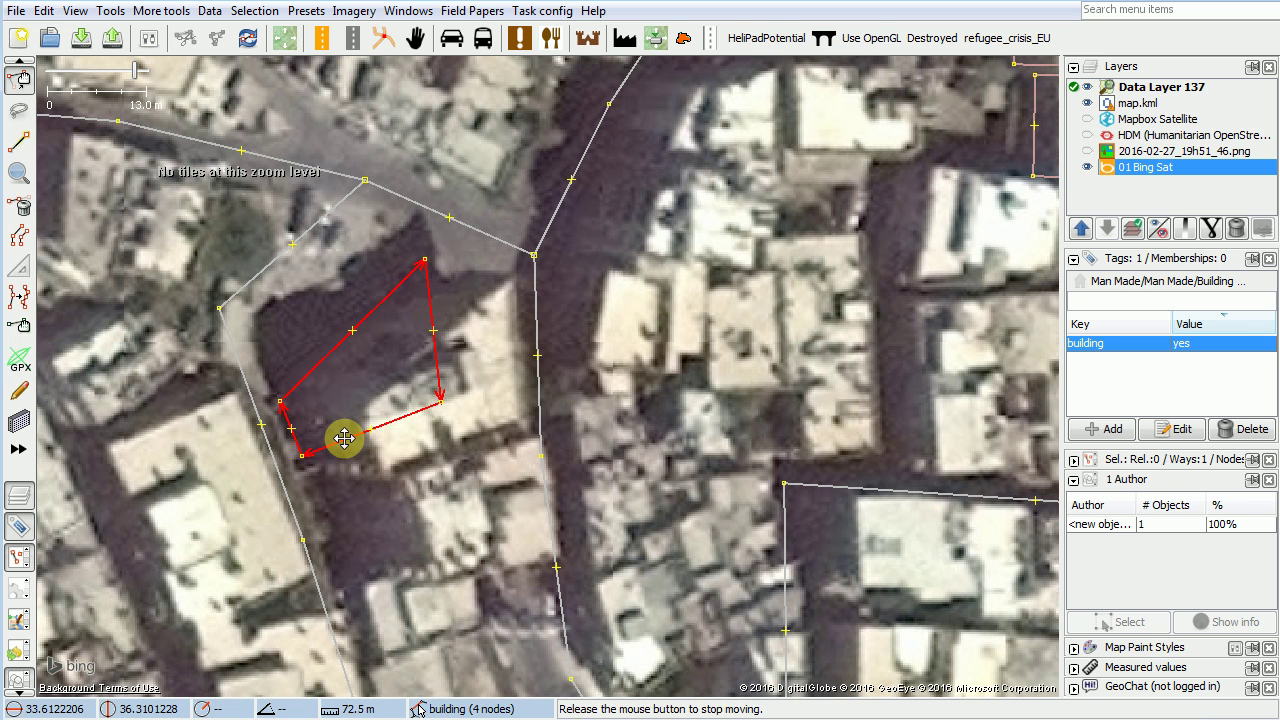
left_click_drag(344, 437, 344, 437)
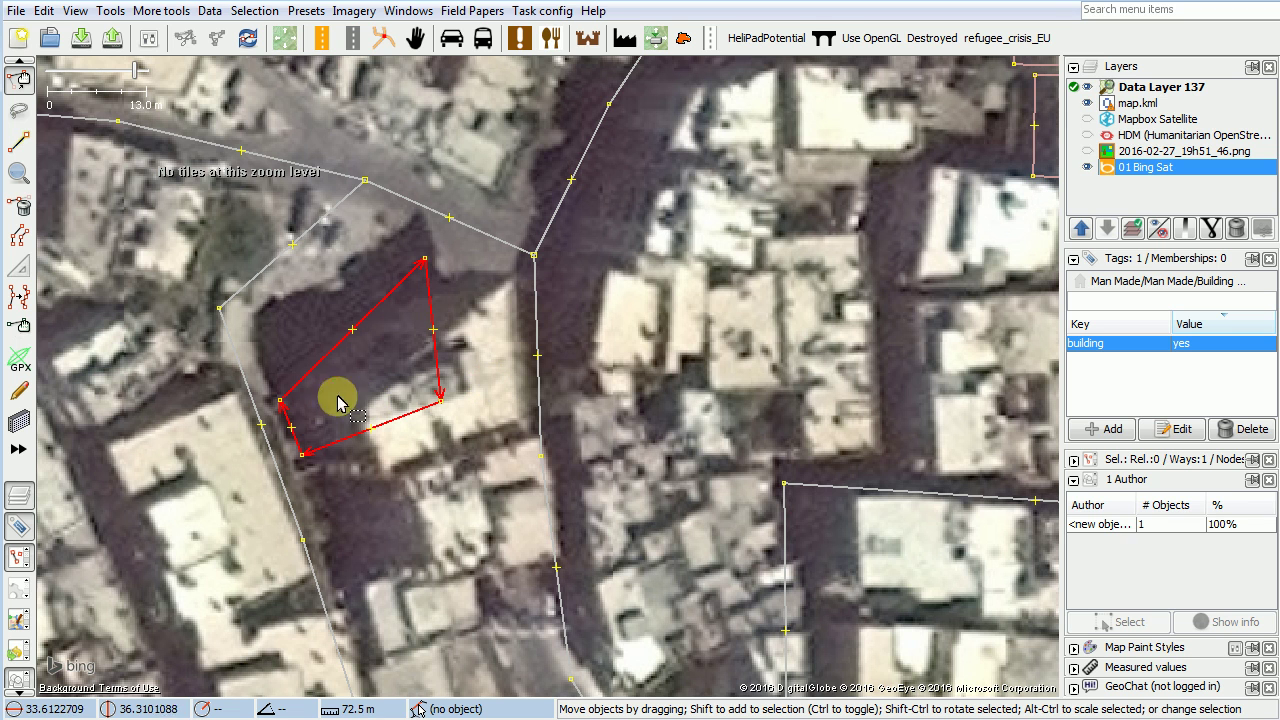
Draw a rectangular building about 8.4 m wide over the roof just south of the wedge-shaped building, using the building tool.
left_click_drag(416, 502, 343, 440)
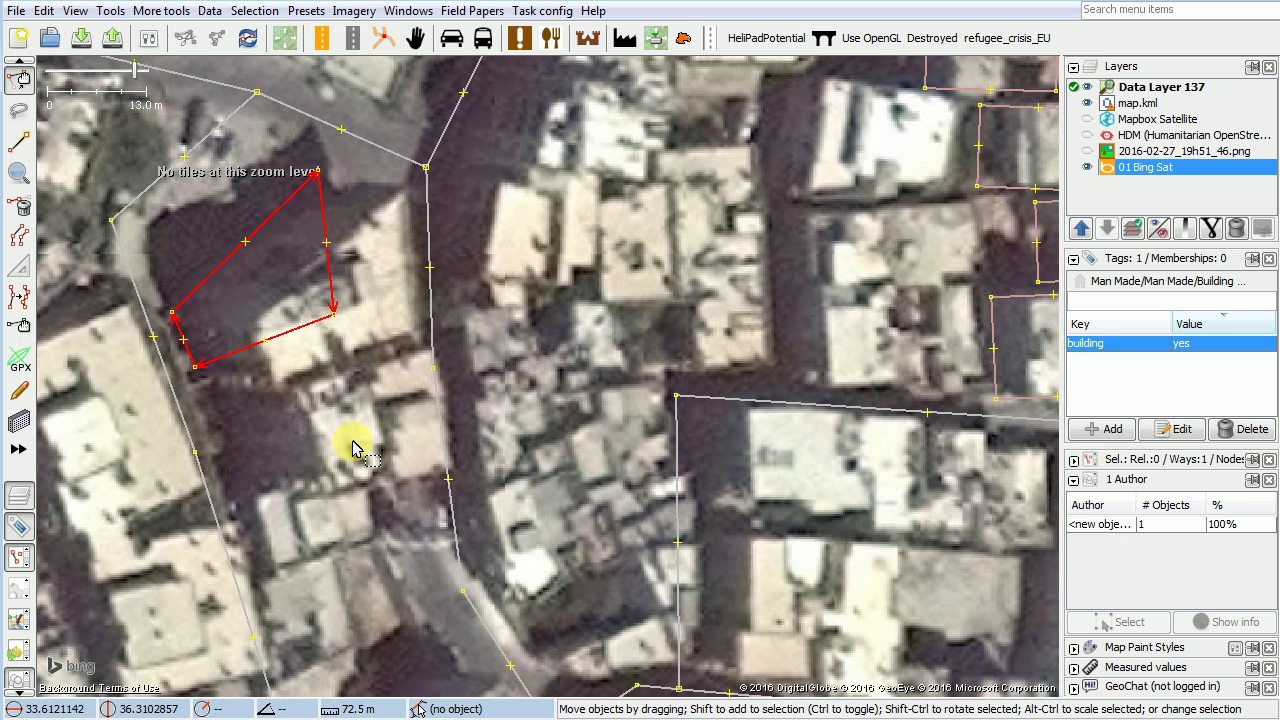
left_click(352, 447)
key("b")
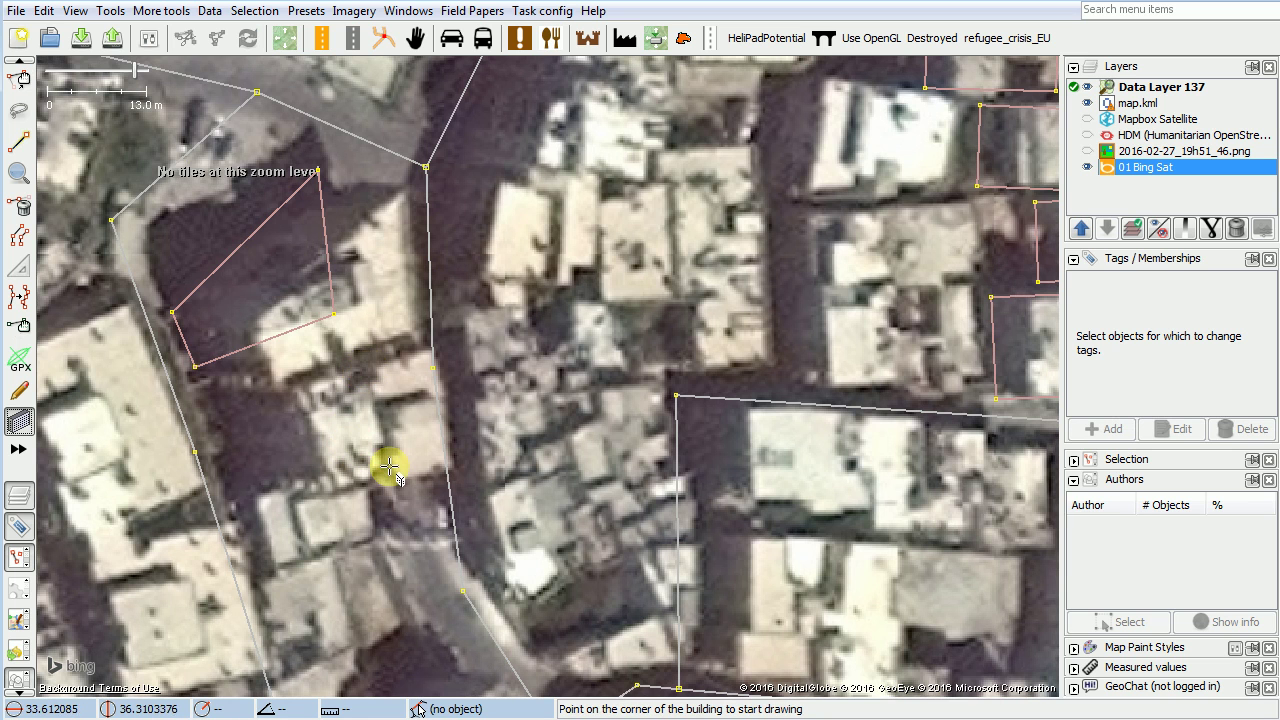
left_click(360, 371)
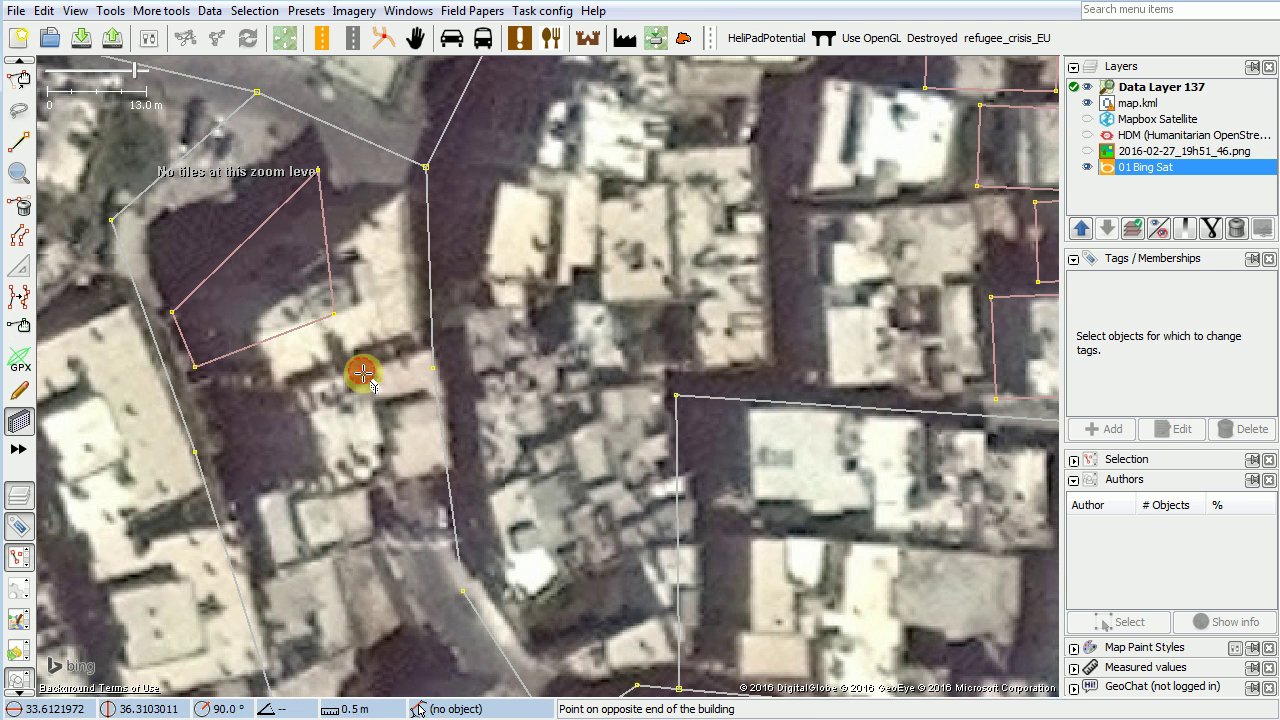
left_click(395, 470)
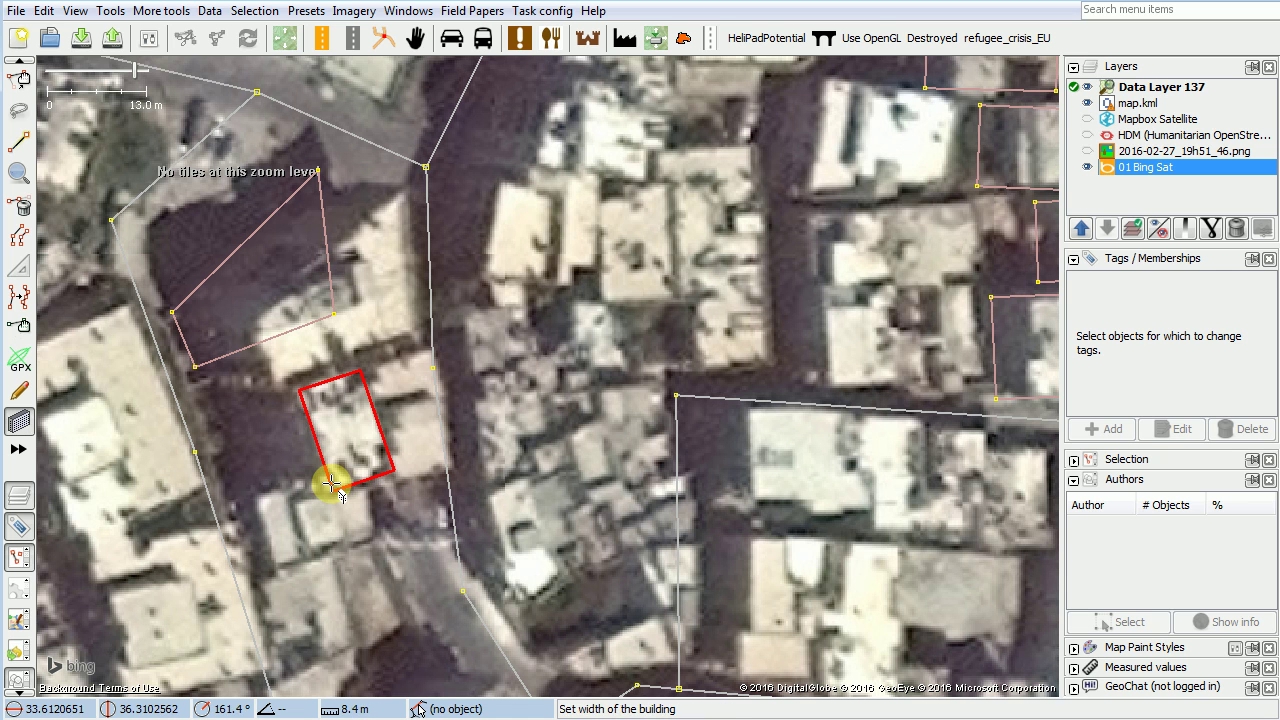
left_click(331, 484)
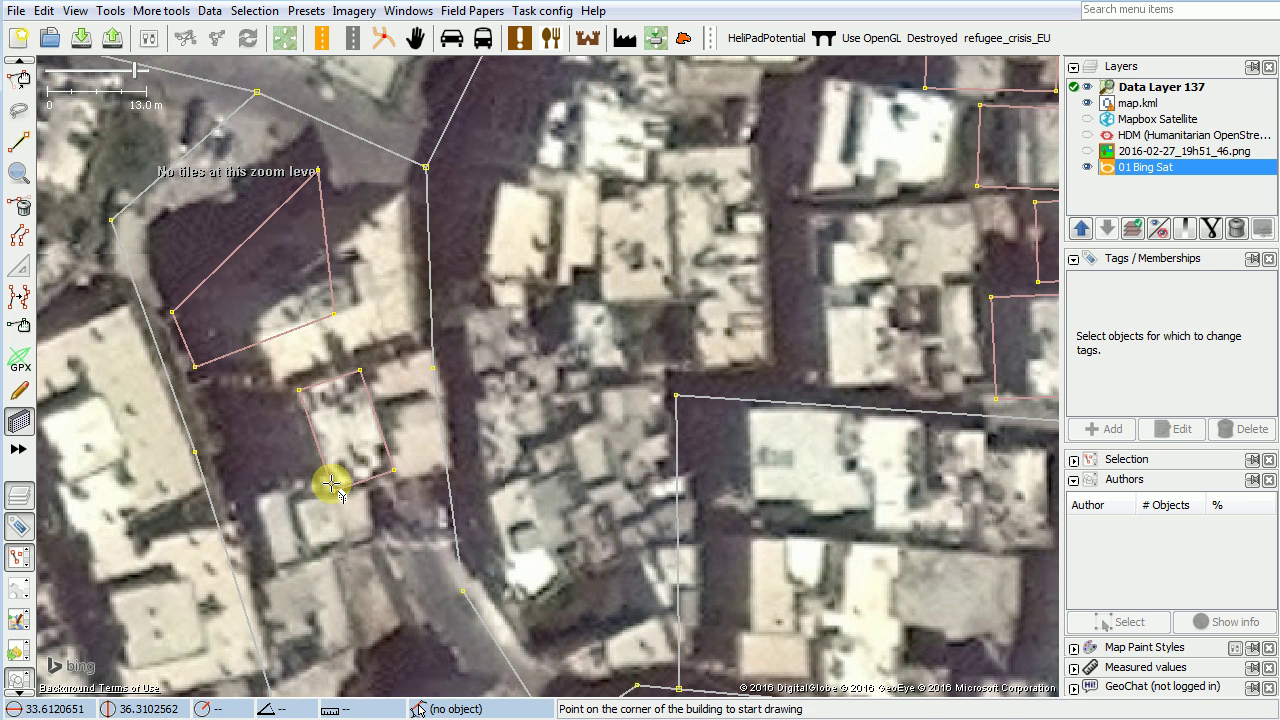
Move the new rectangular building outline west off its roof and onto the shadowed base beside it.
key("s")
left_click(374, 480)
left_click_drag(378, 483, 292, 487)
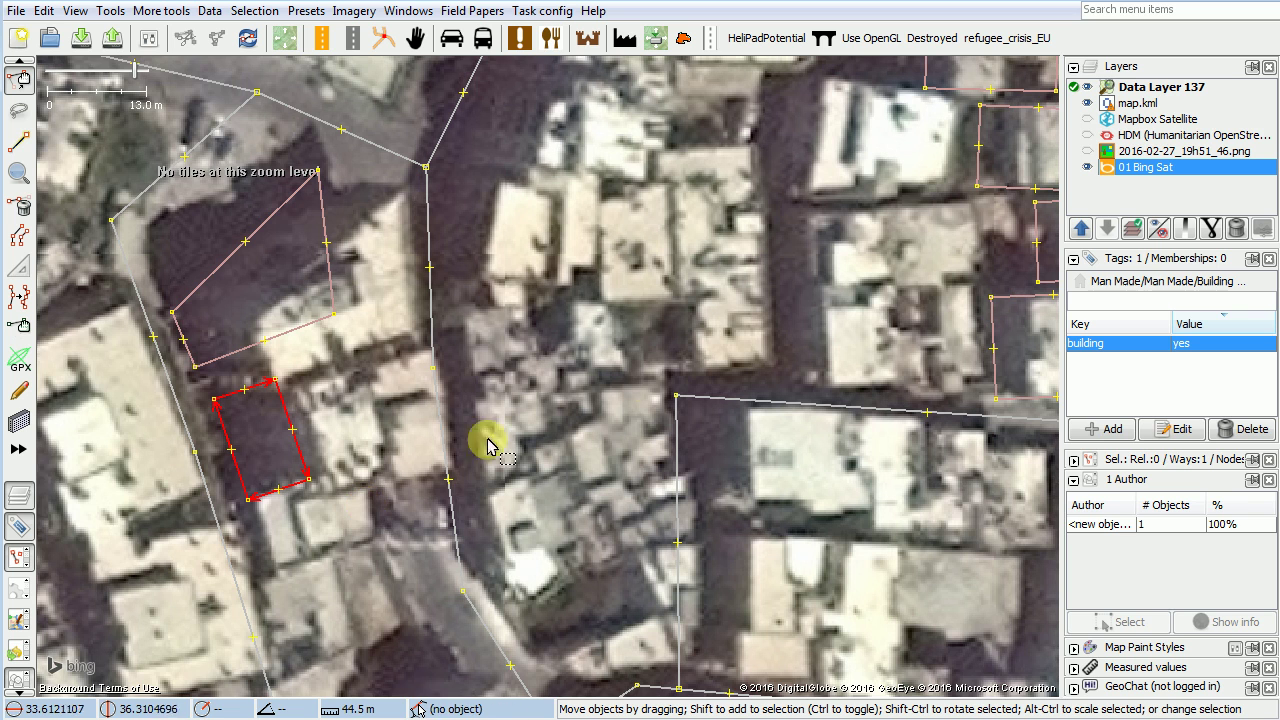
Examine how the existing building outlines on both sides of the northeastern street sit relative to their roofs.
left_click_drag(786, 320, 311, 457)
left_click(760, 540)
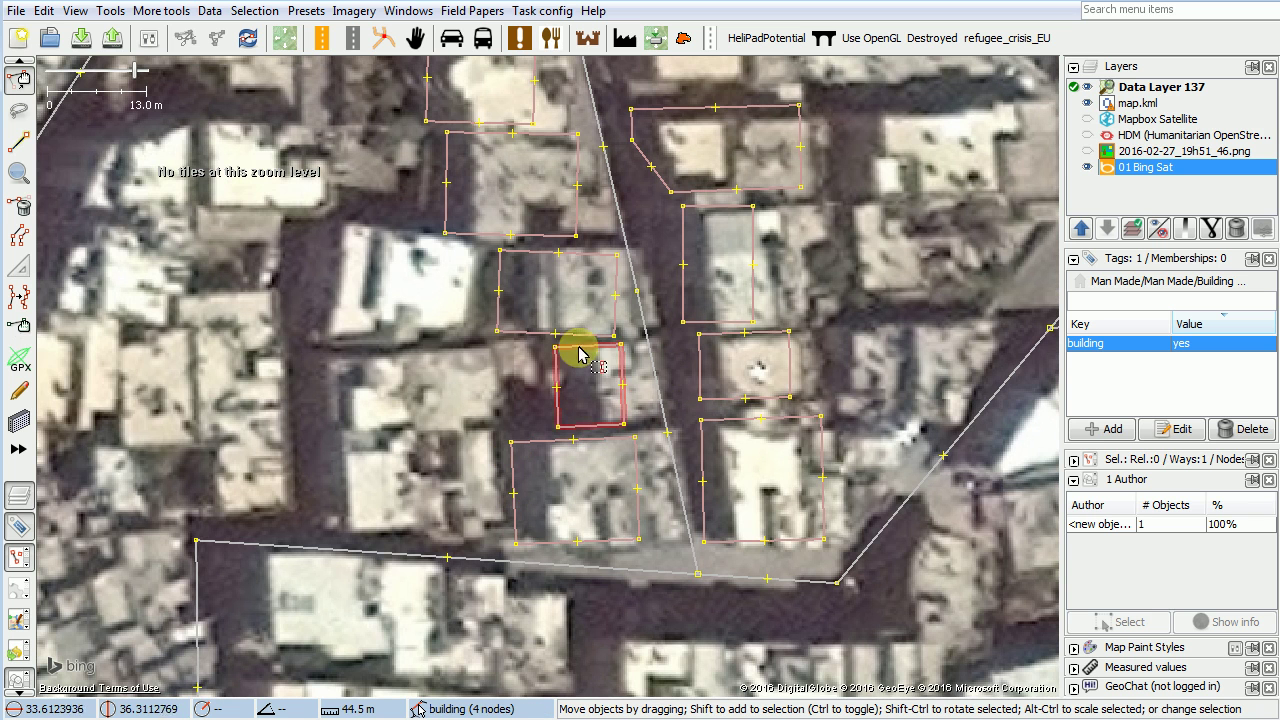
left_click_drag(571, 300, 503, 337)
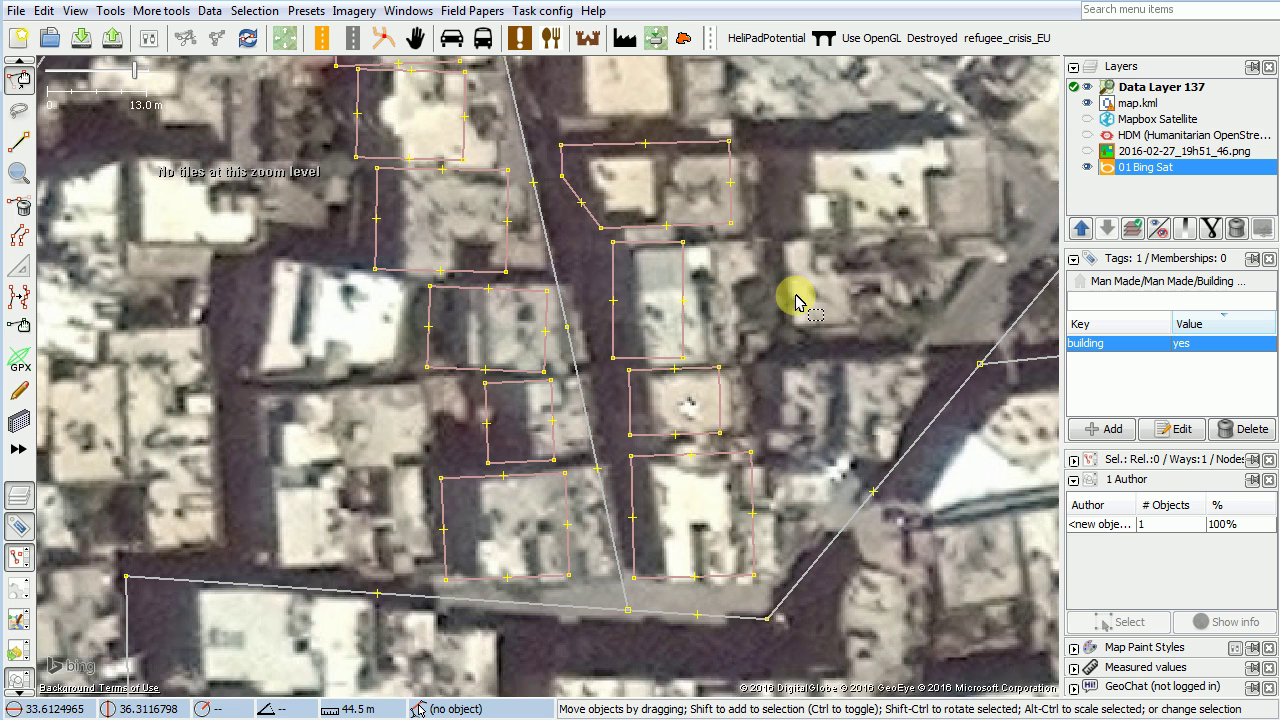
left_click_drag(794, 291, 809, 374)
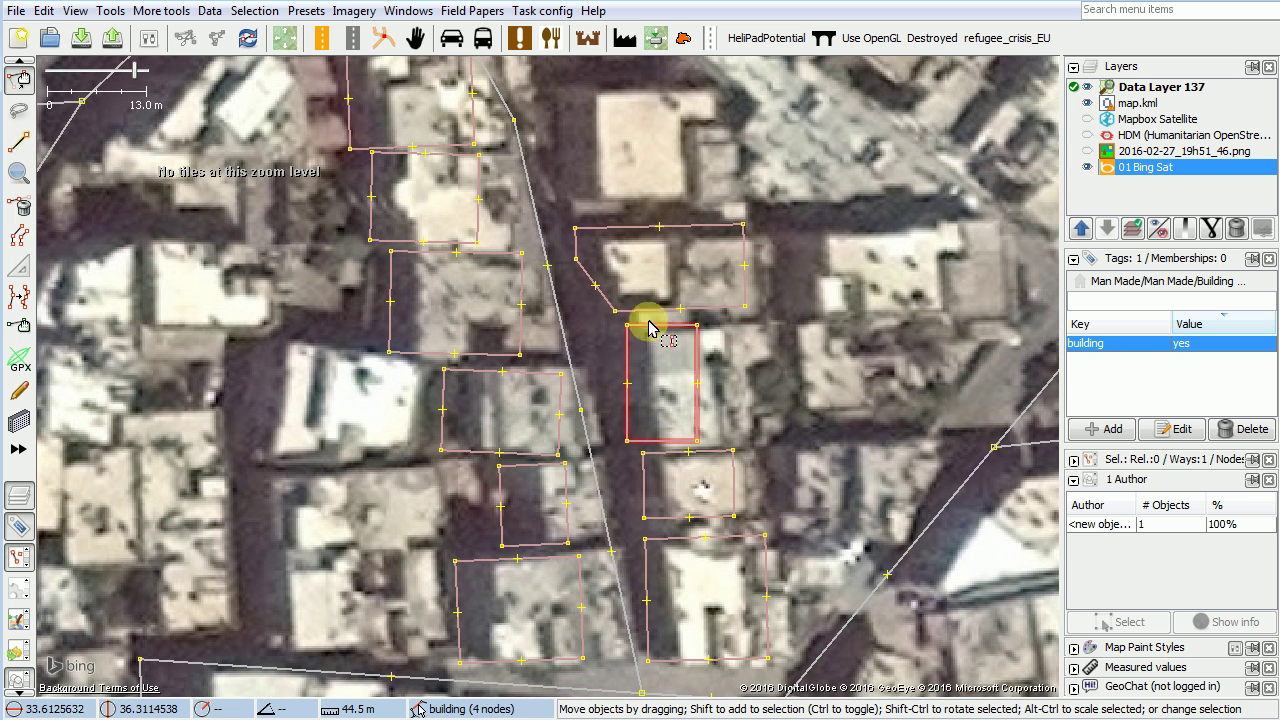
left_click_drag(456, 314, 537, 294)
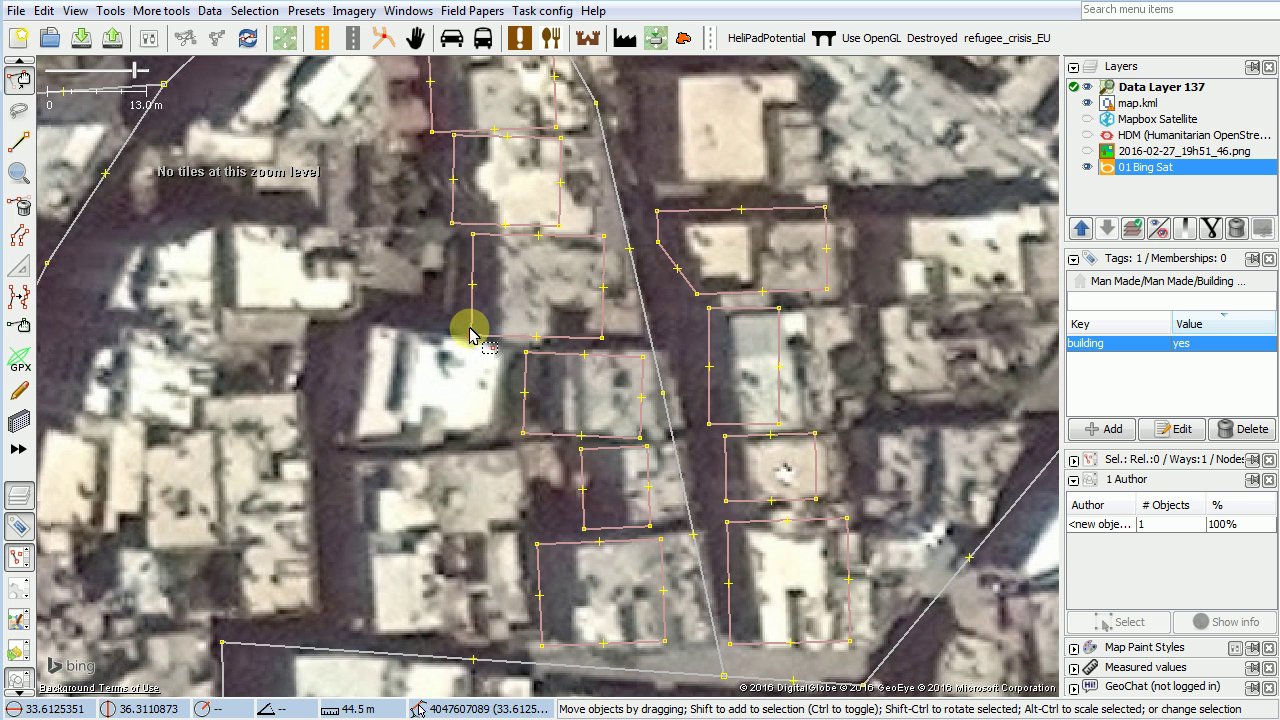
left_click(474, 268)
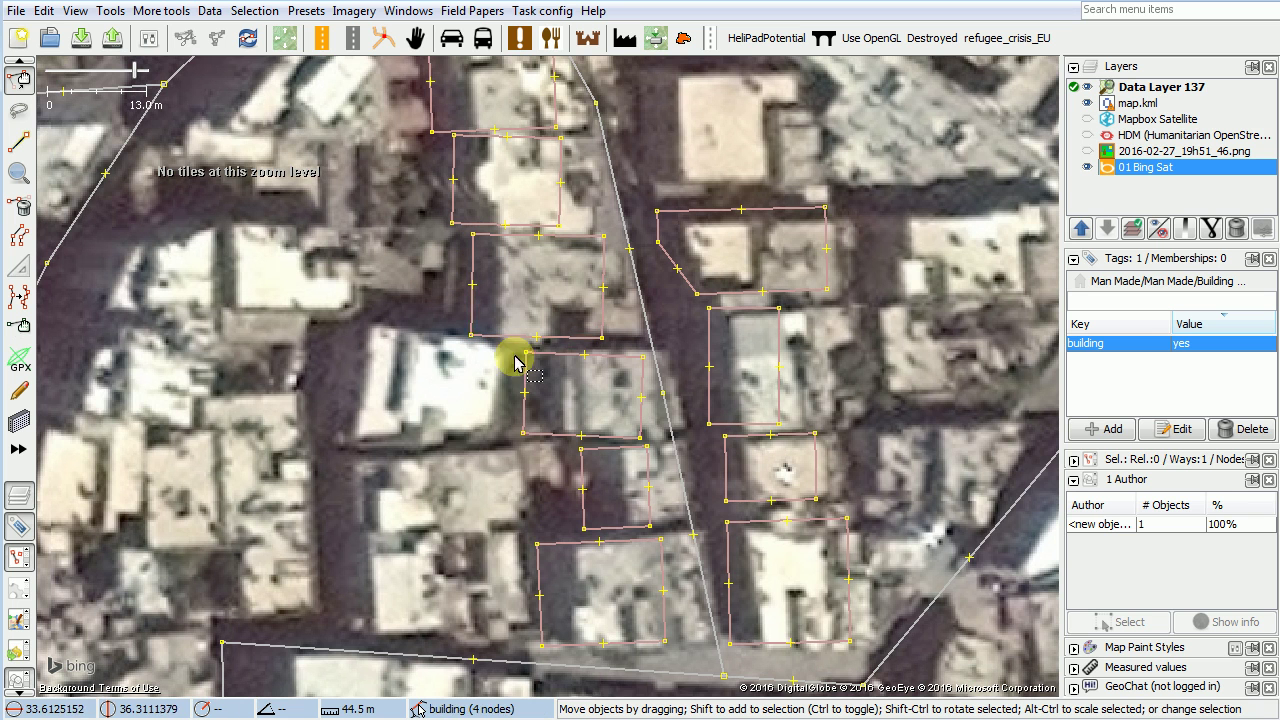
Move the street's corner node northwest of the long white-roofed building slightly north and east, centring it between the buildings.
left_click_drag(418, 538, 528, 470)
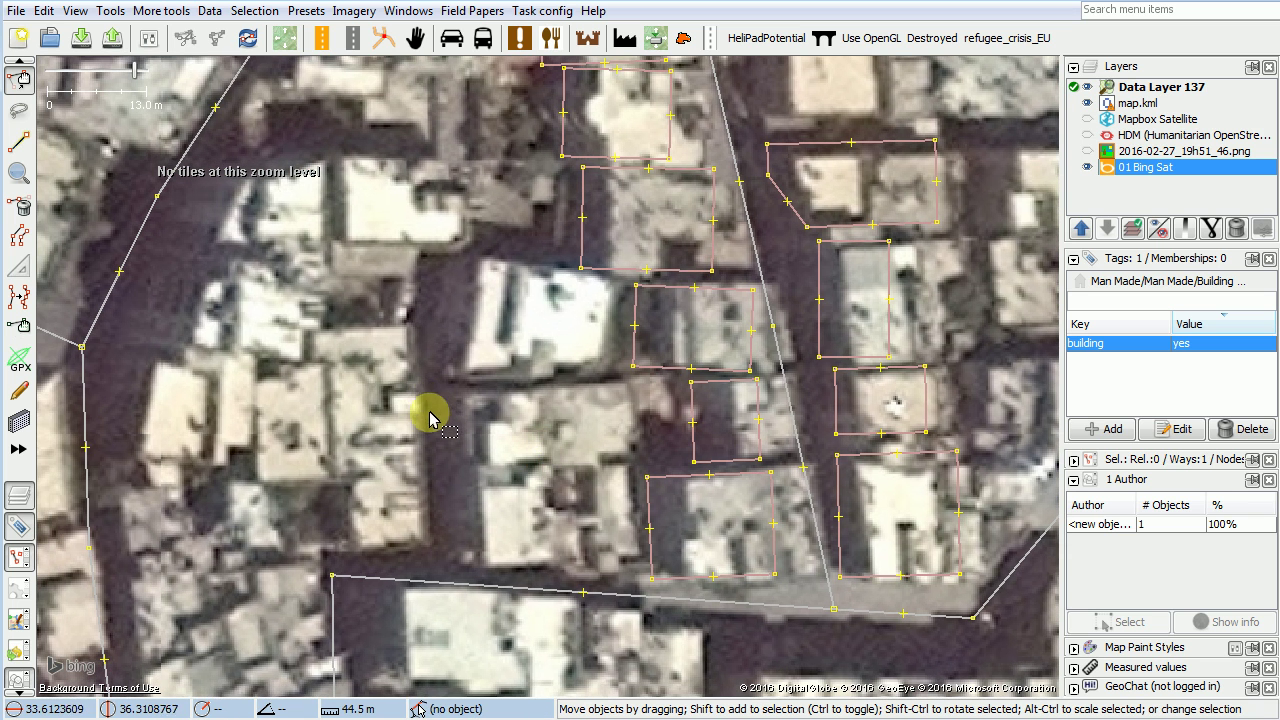
left_click_drag(543, 534, 620, 339)
left_click_drag(330, 539, 297, 437)
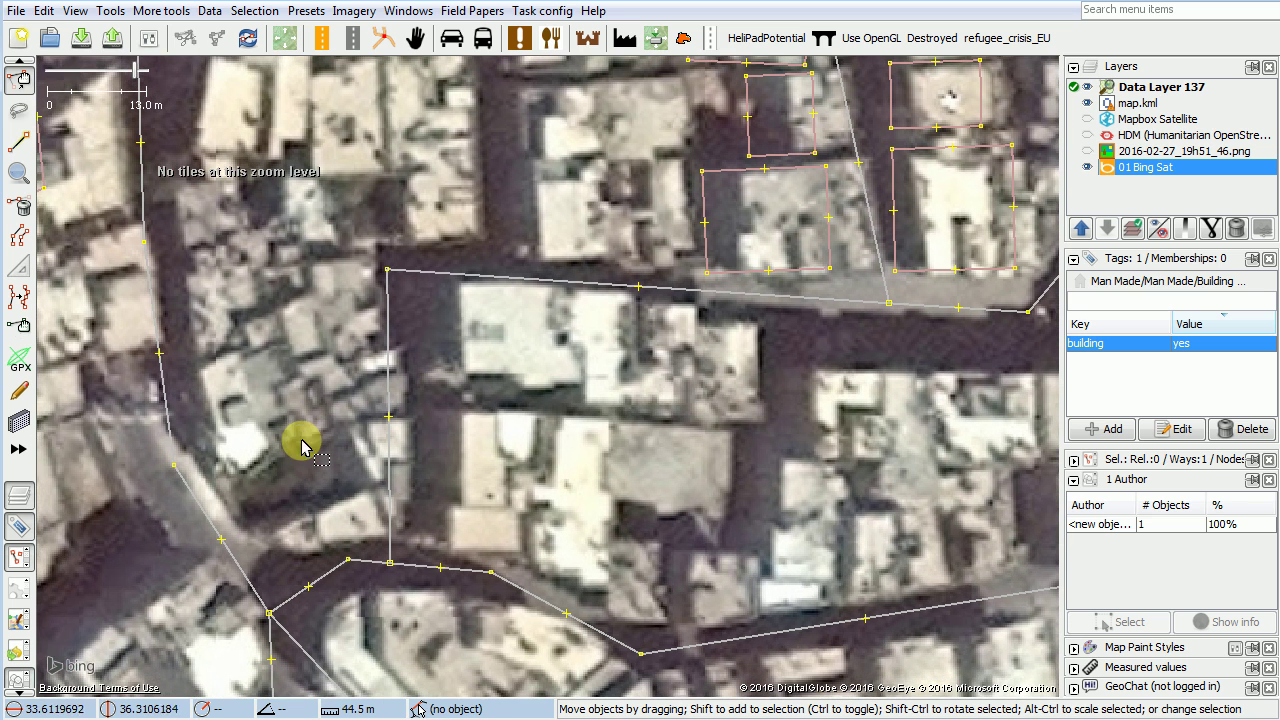
left_click_drag(577, 463, 542, 466)
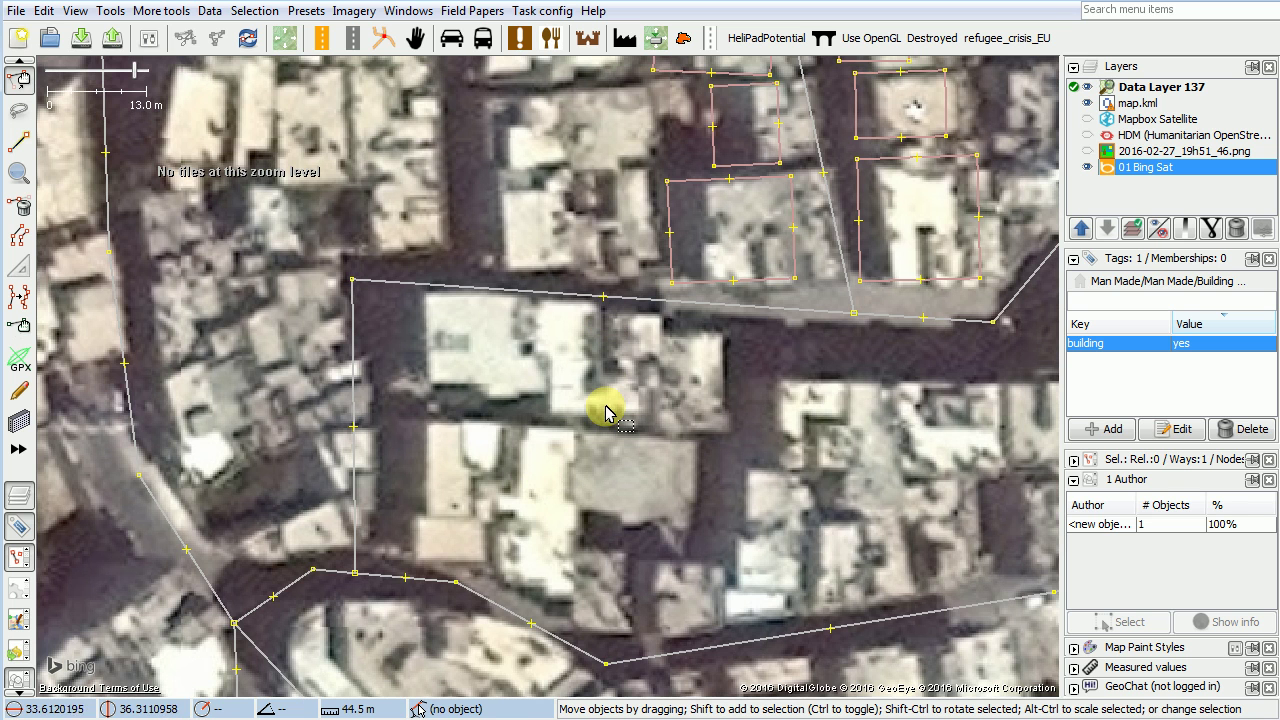
left_click_drag(766, 206, 709, 326)
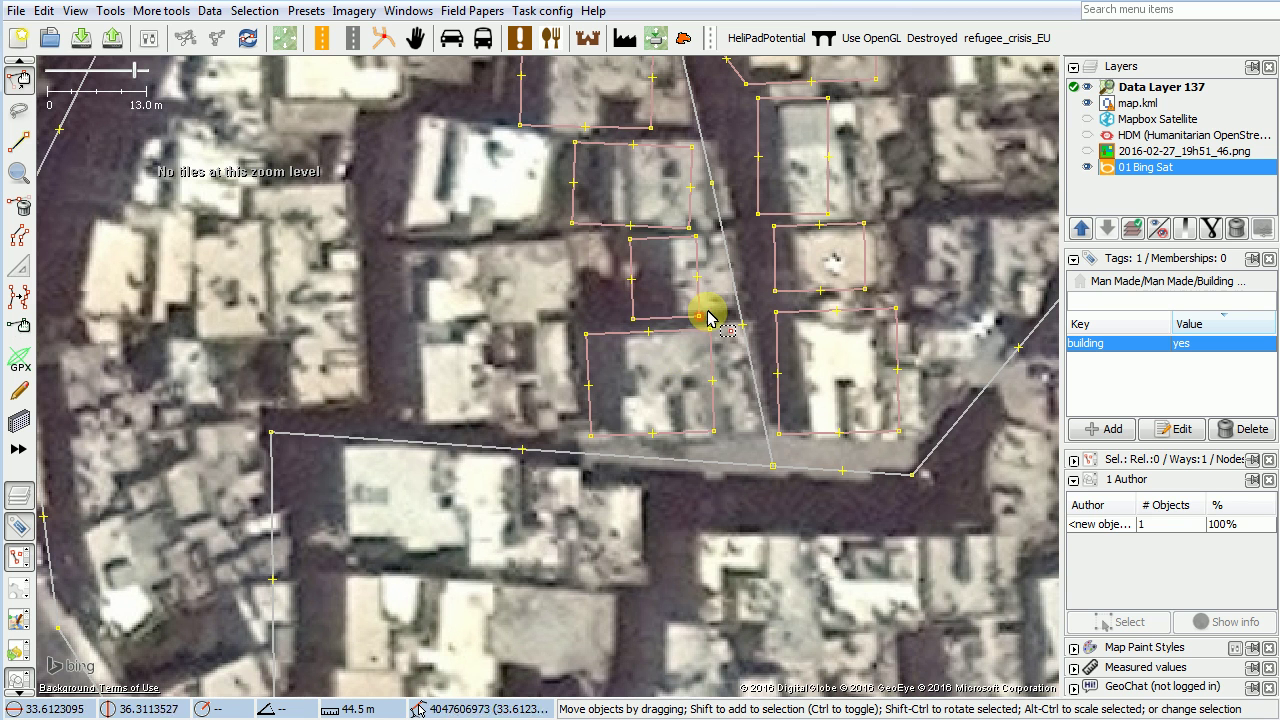
left_click_drag(670, 381, 677, 371)
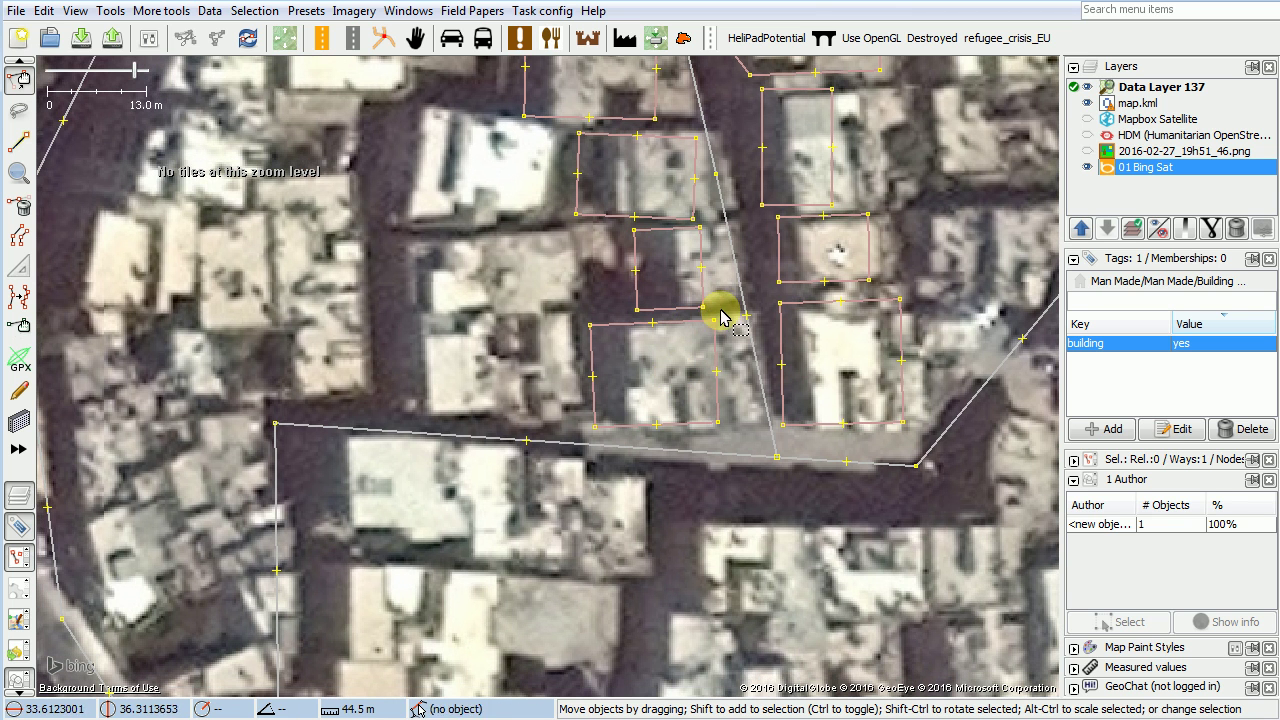
left_click_drag(582, 543, 585, 451)
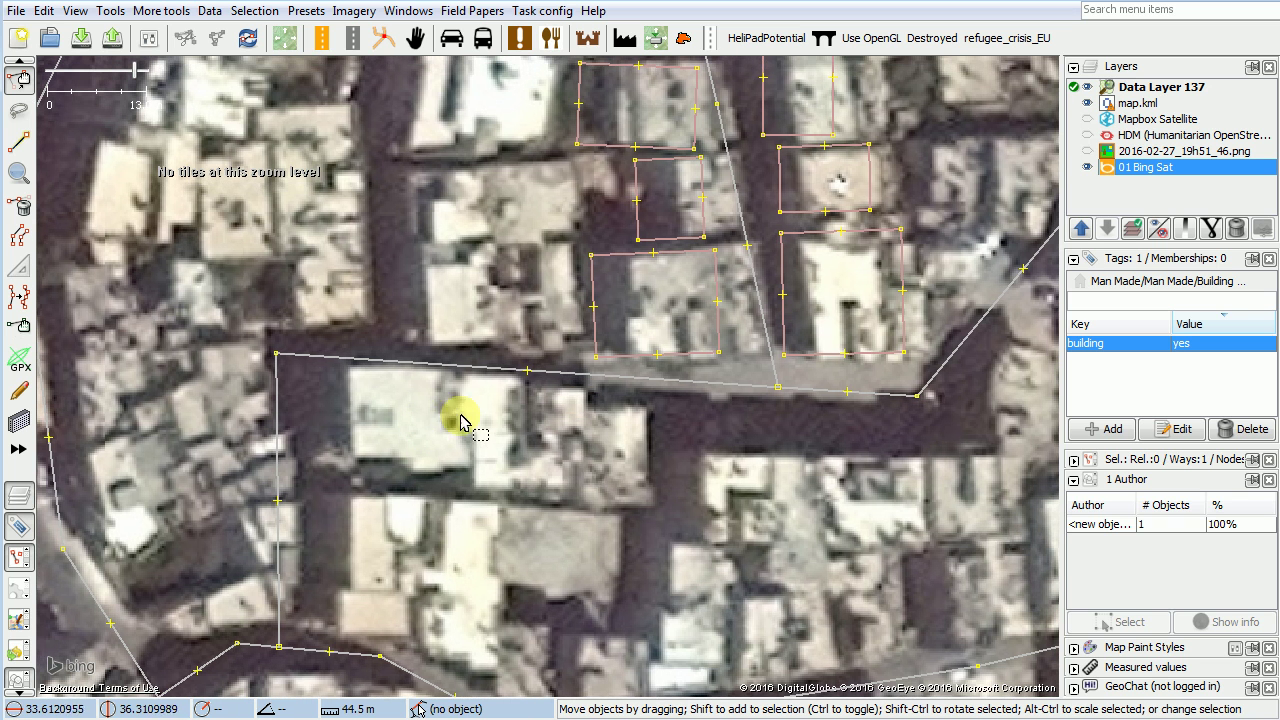
left_click(333, 361)
left_click(277, 356)
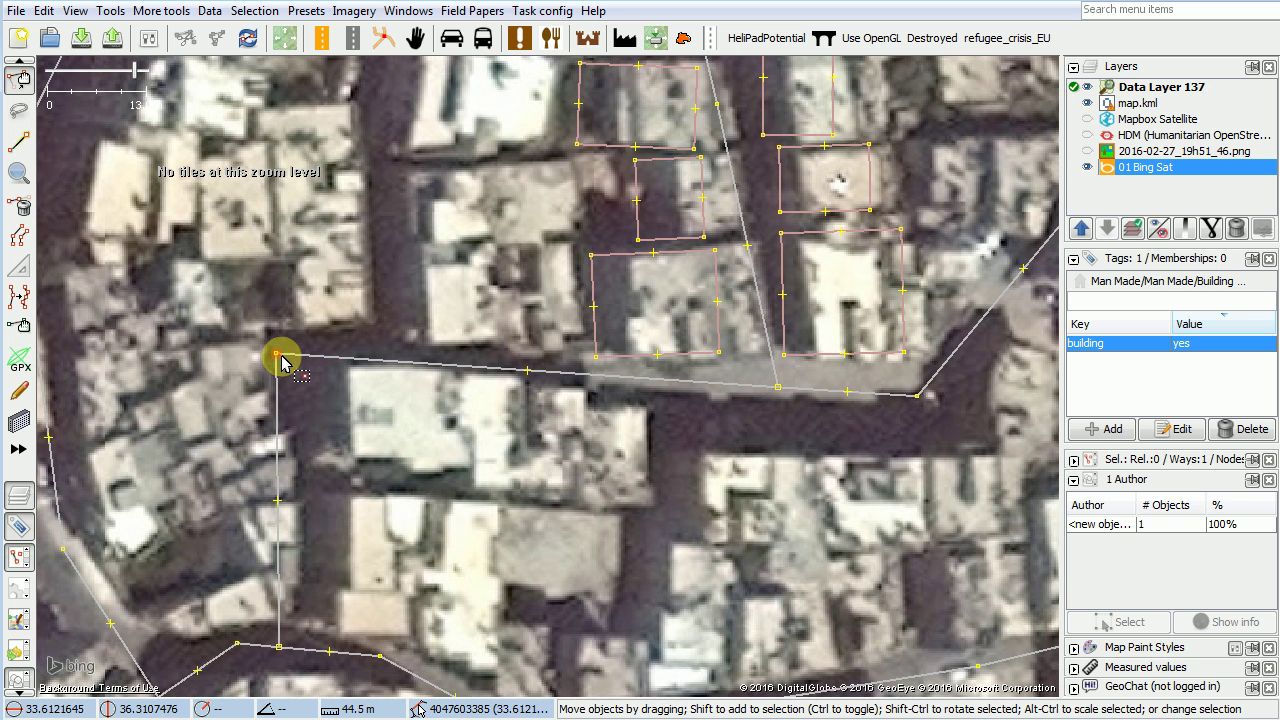
left_click_drag(277, 358, 277, 345)
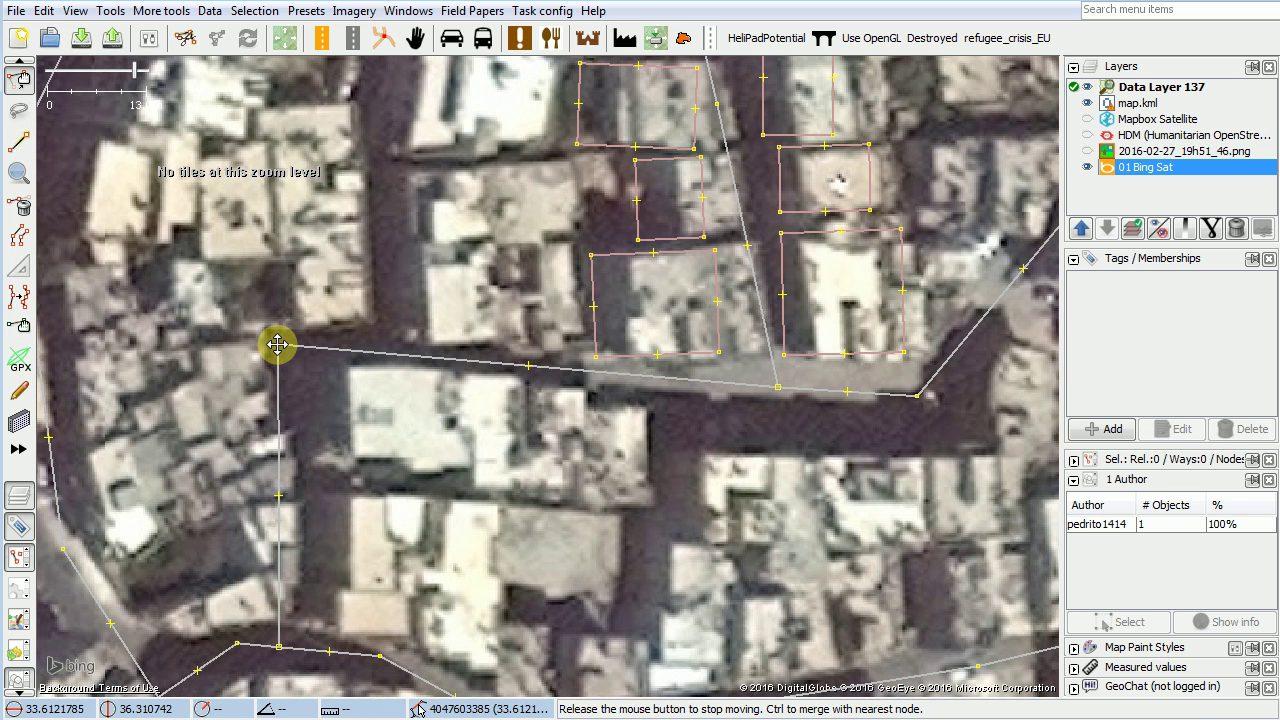
left_click_drag(277, 345, 283, 346)
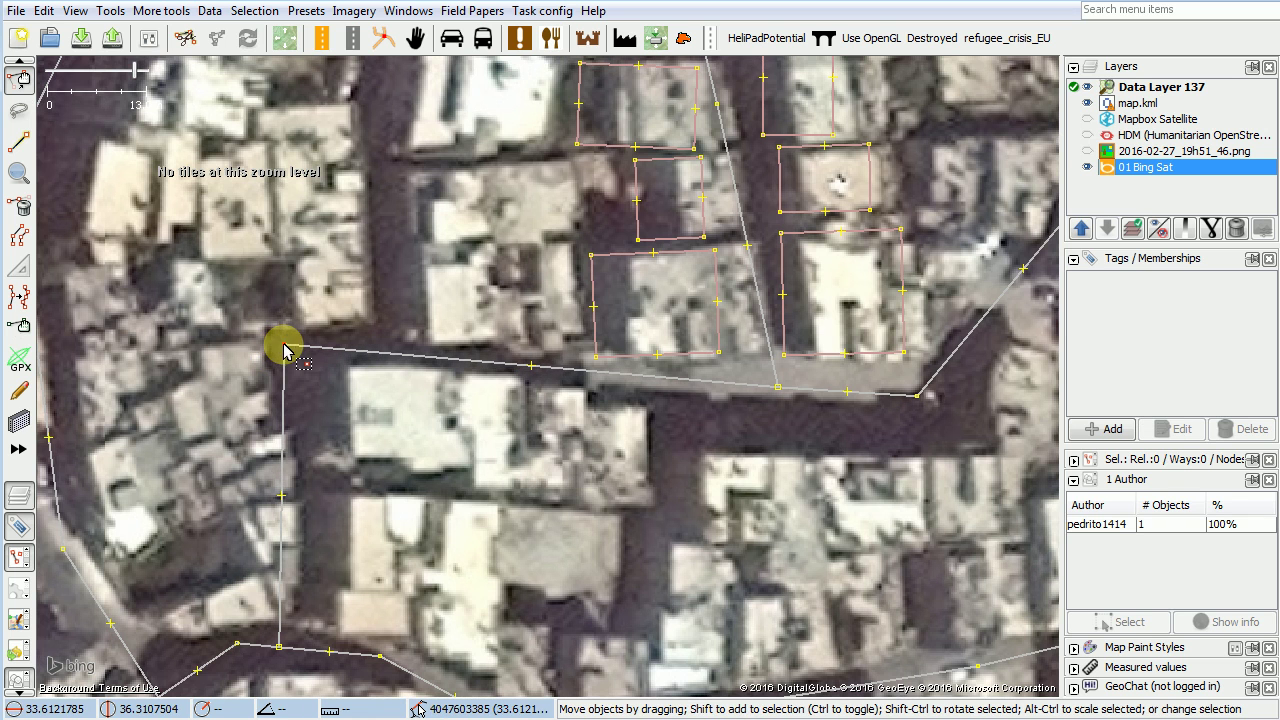
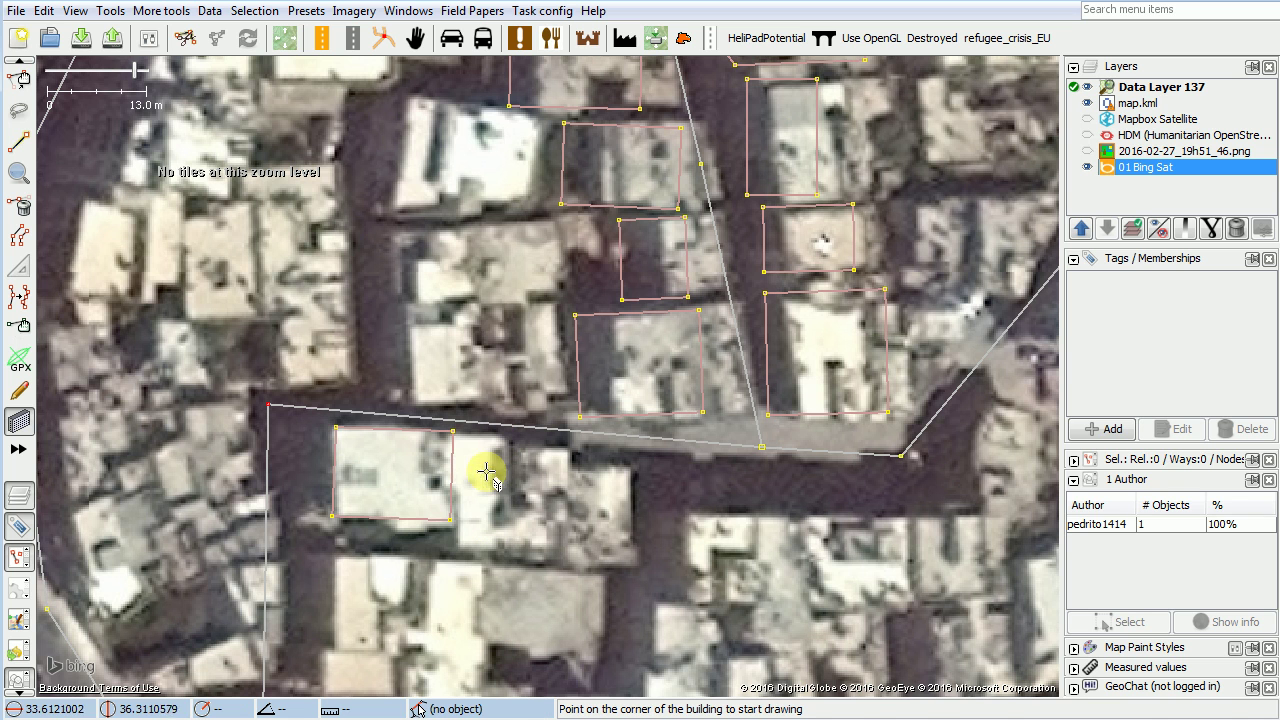
Draw three adjoining rectangular buildings over the roofs east of the white-roofed building, matching the alignment of its outline.
key("s")
left_click(455, 492)
left_click(450, 503)
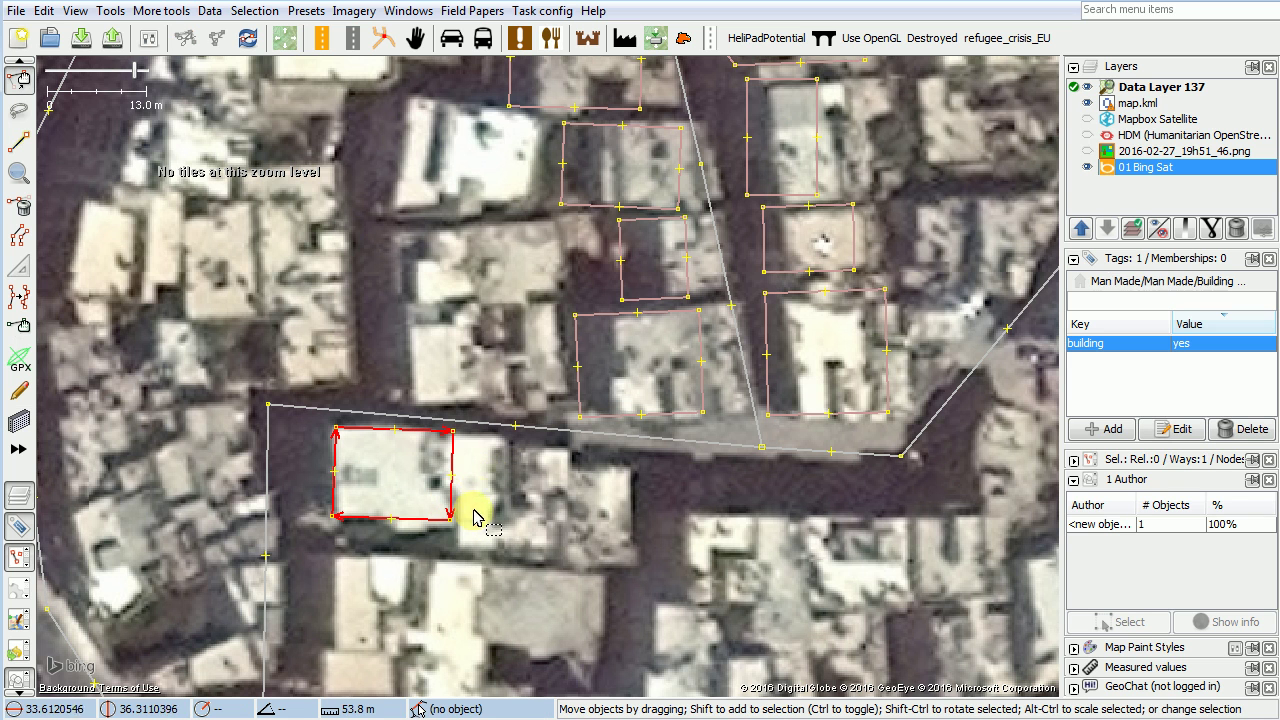
key("b")
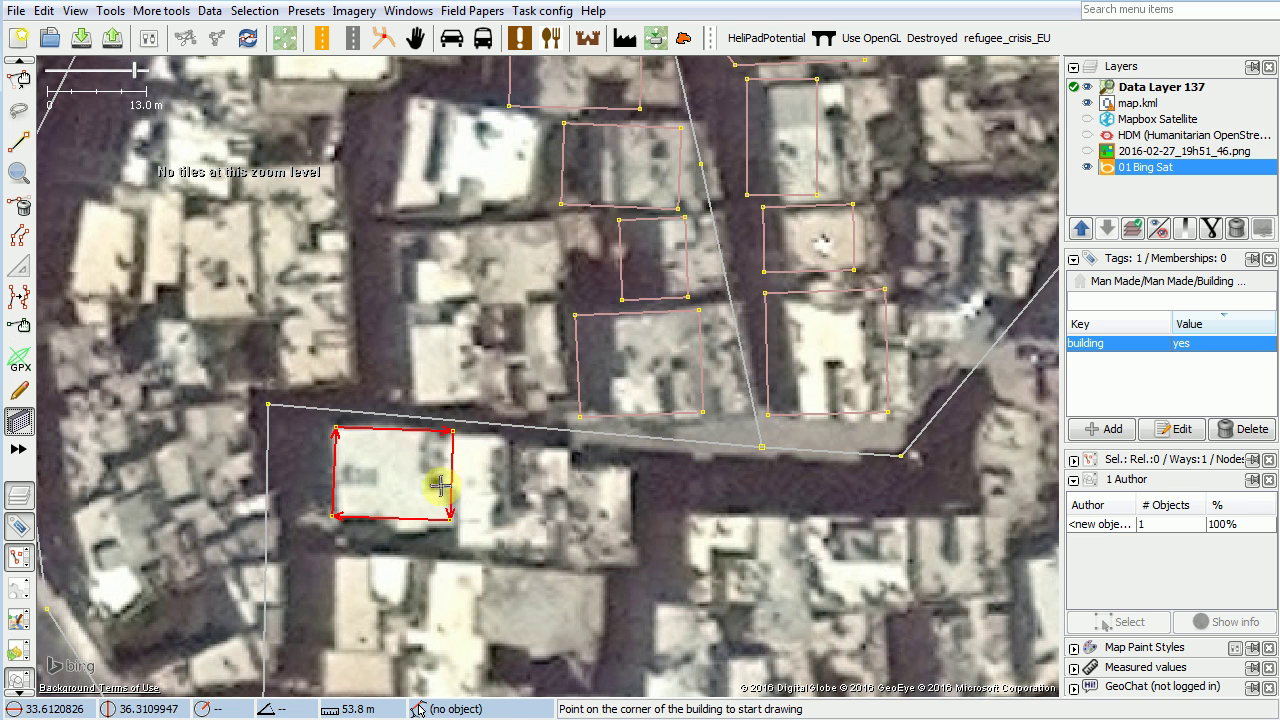
left_click(509, 439)
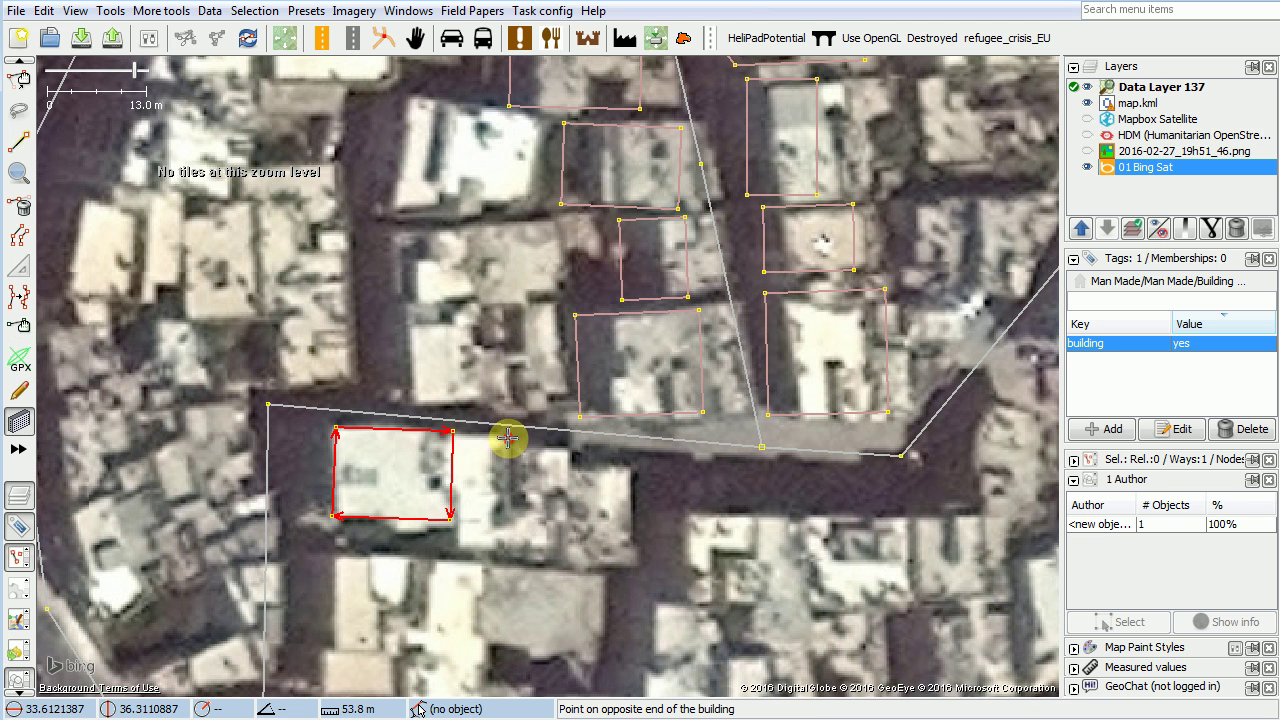
left_click(452, 547)
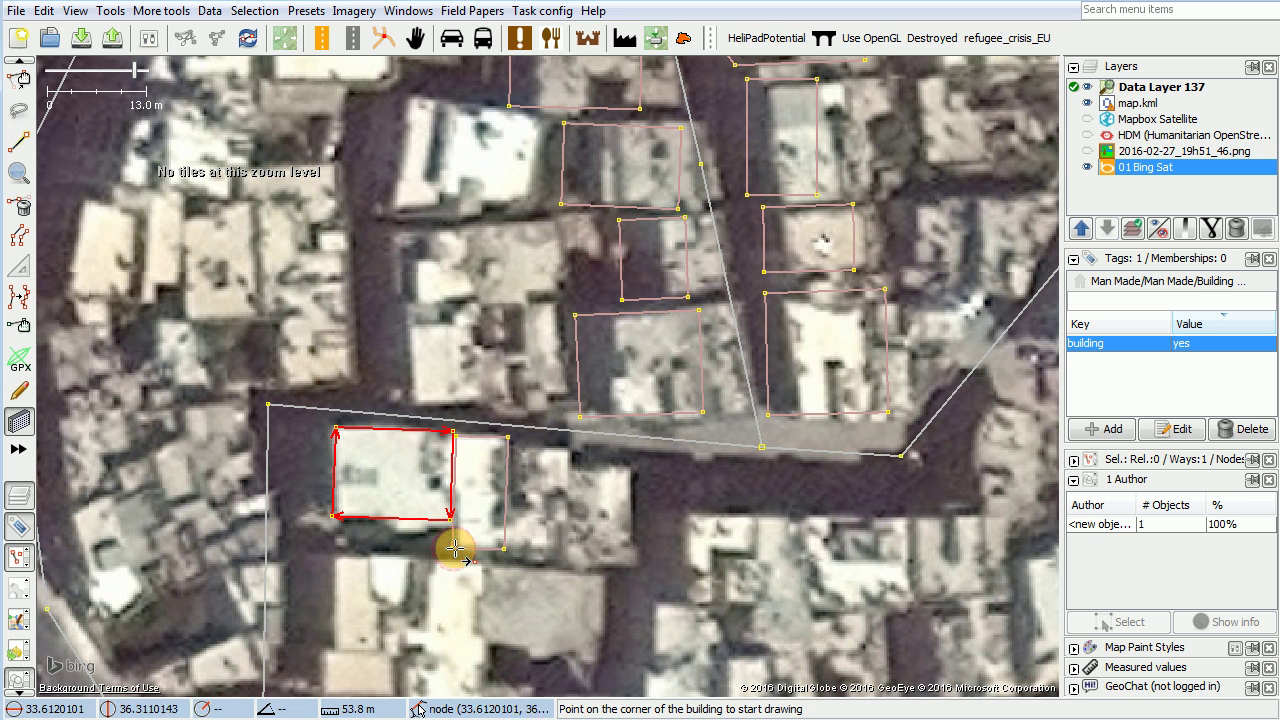
left_click(567, 452)
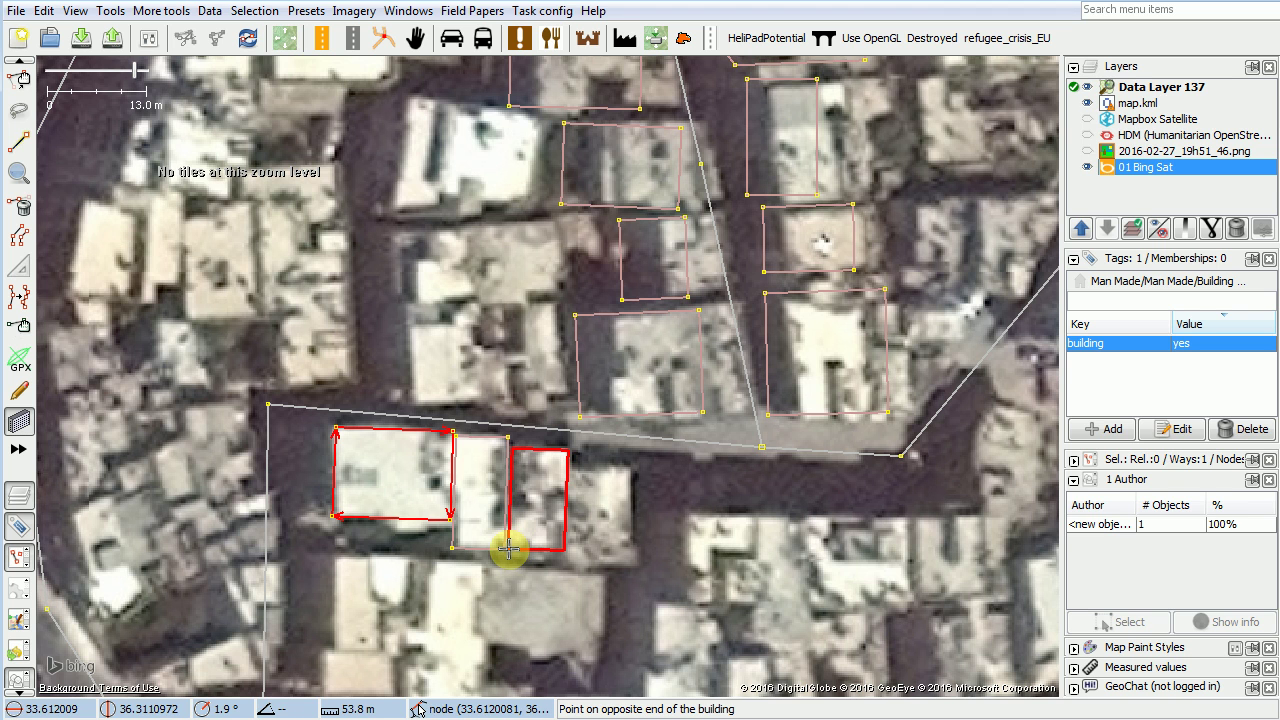
left_click(509, 547)
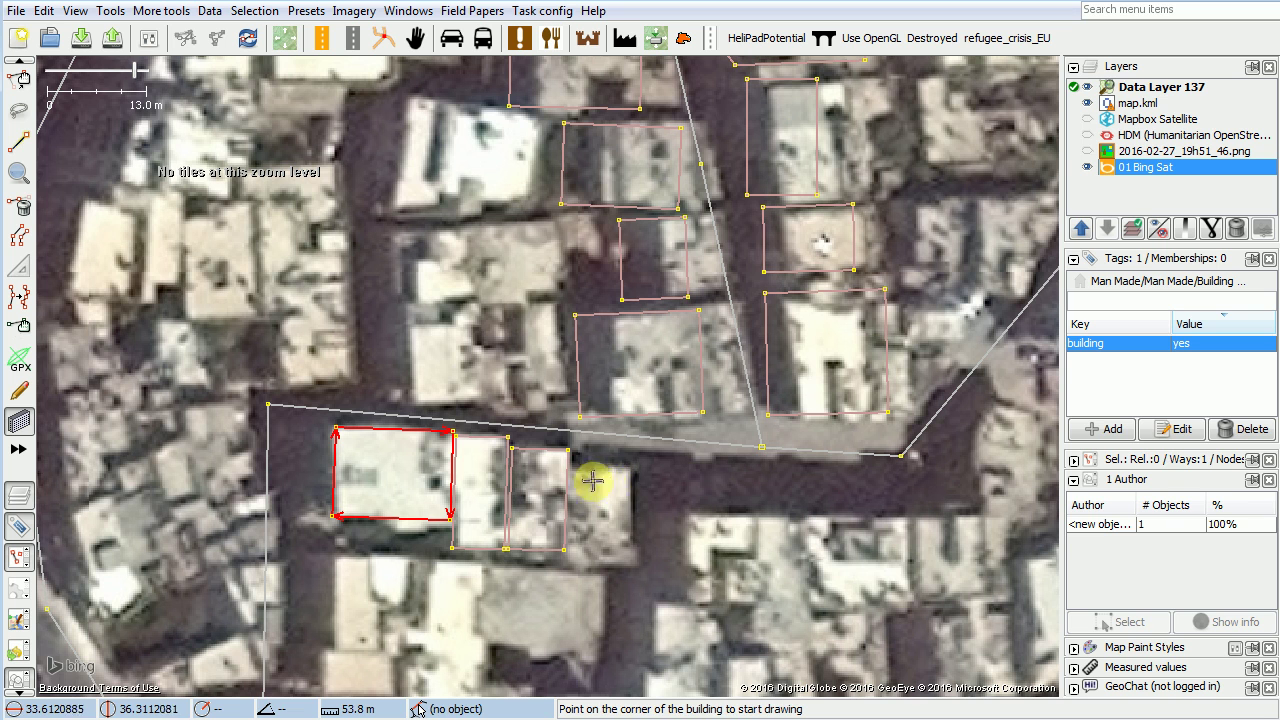
left_click(628, 468)
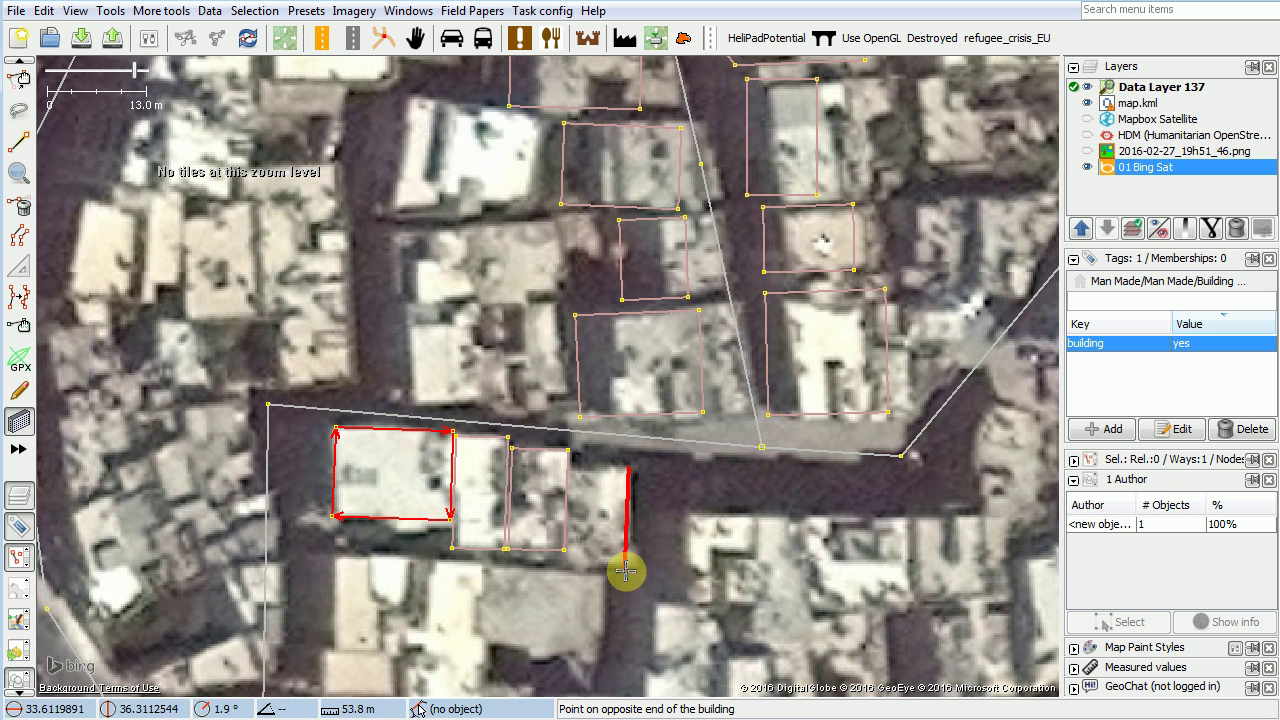
left_click(566, 566)
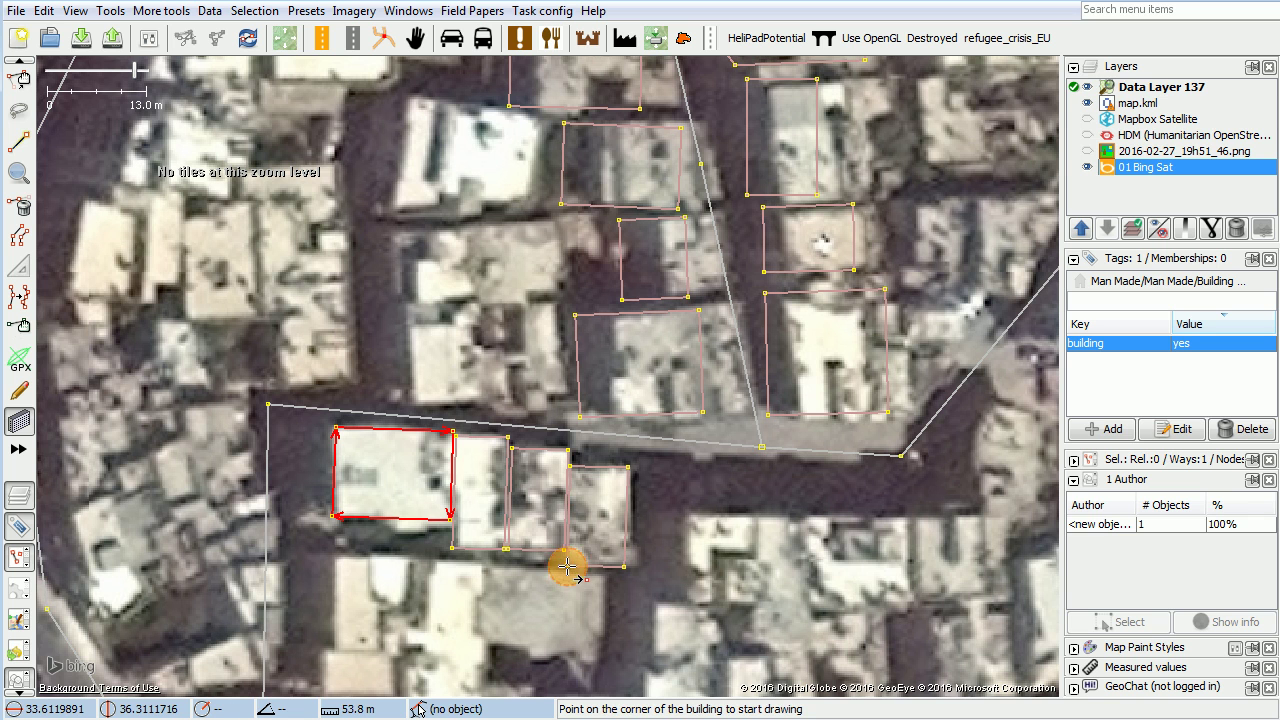
Shift the row of four building outlines together west-northwest off their roofs and onto their bases, accepting the bulk move.
key("s")
left_click_drag(306, 428, 640, 578)
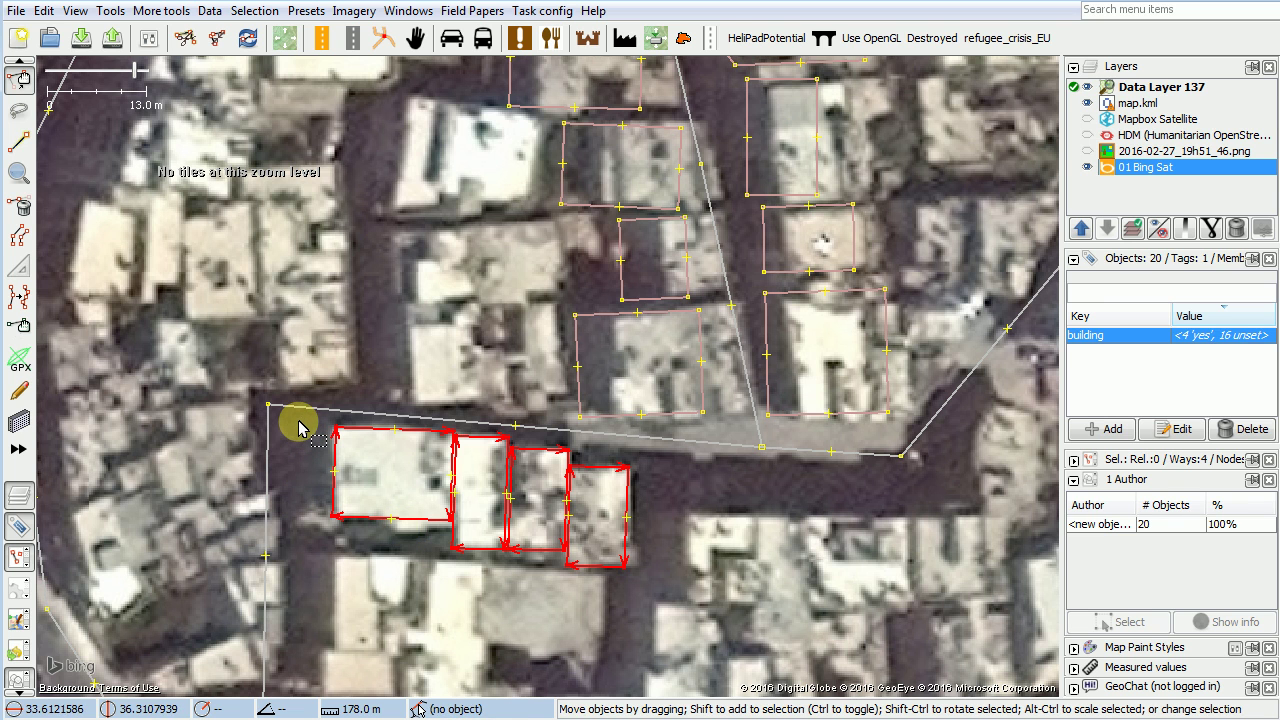
left_click_drag(408, 525, 372, 510)
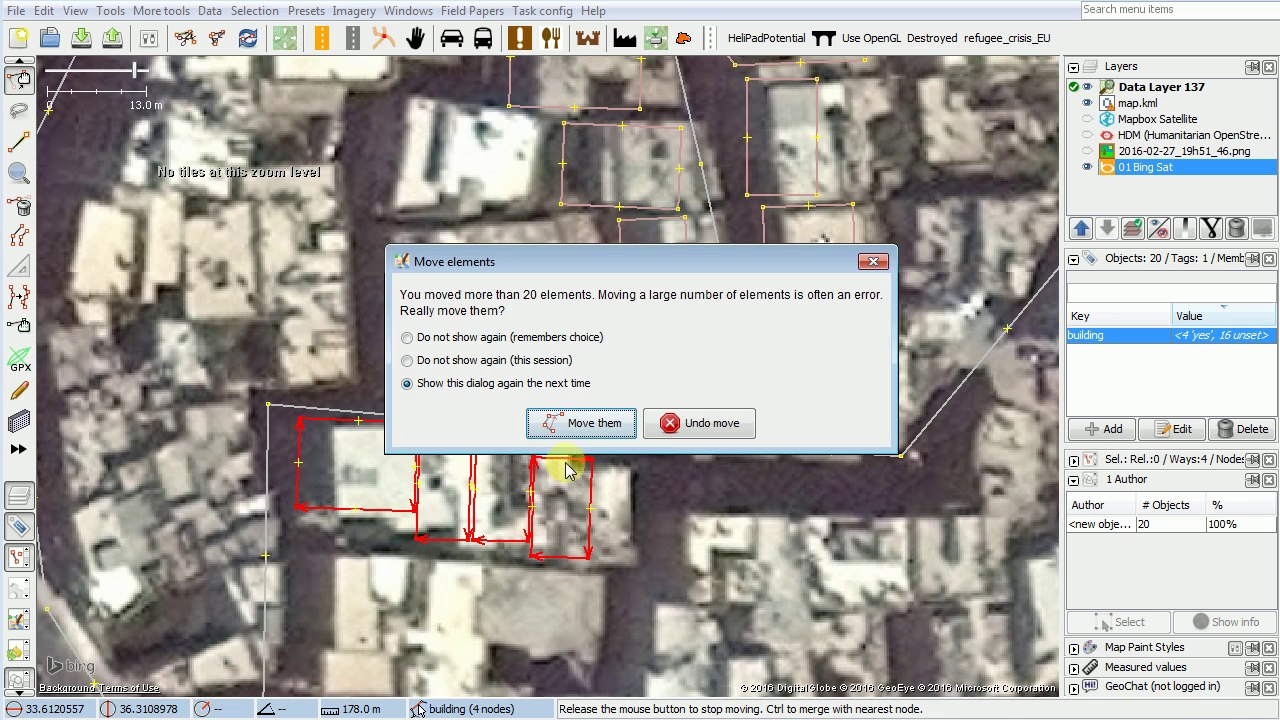
left_click(612, 424)
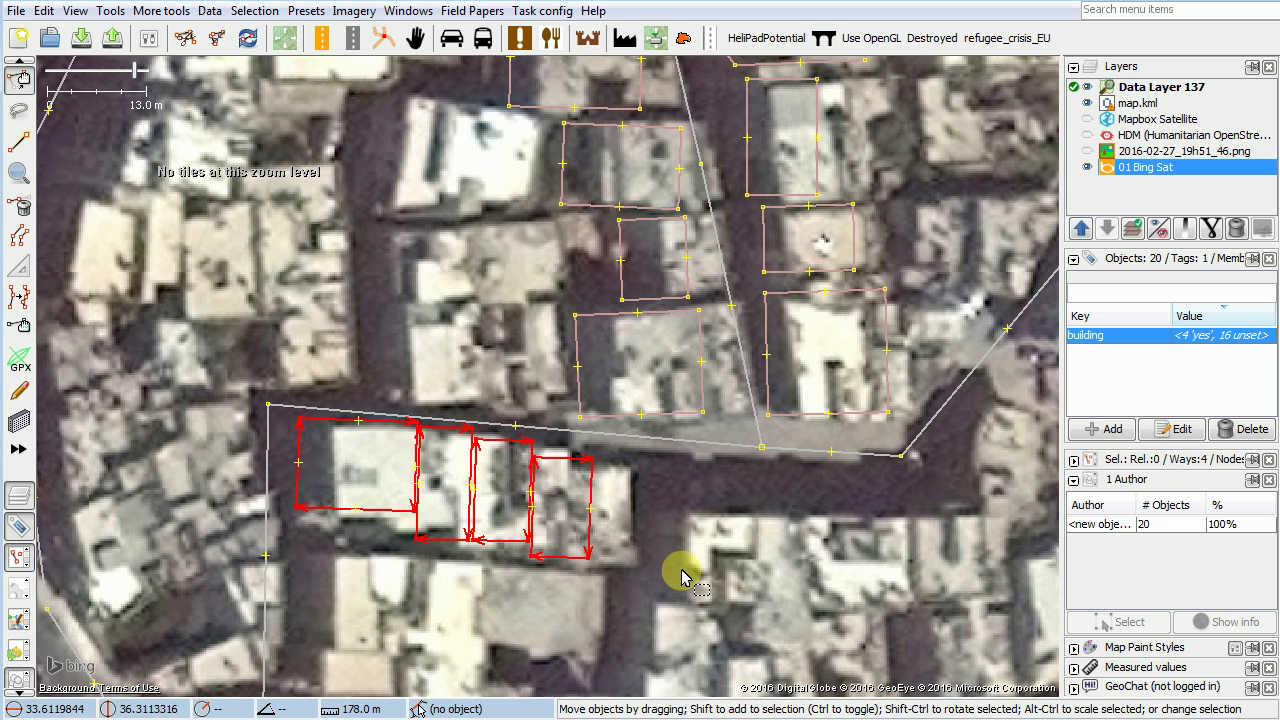
Adjust the junction node where the eastern side street meets the diagonal northeast street so it follows the imagery.
left_click_drag(666, 563, 631, 374)
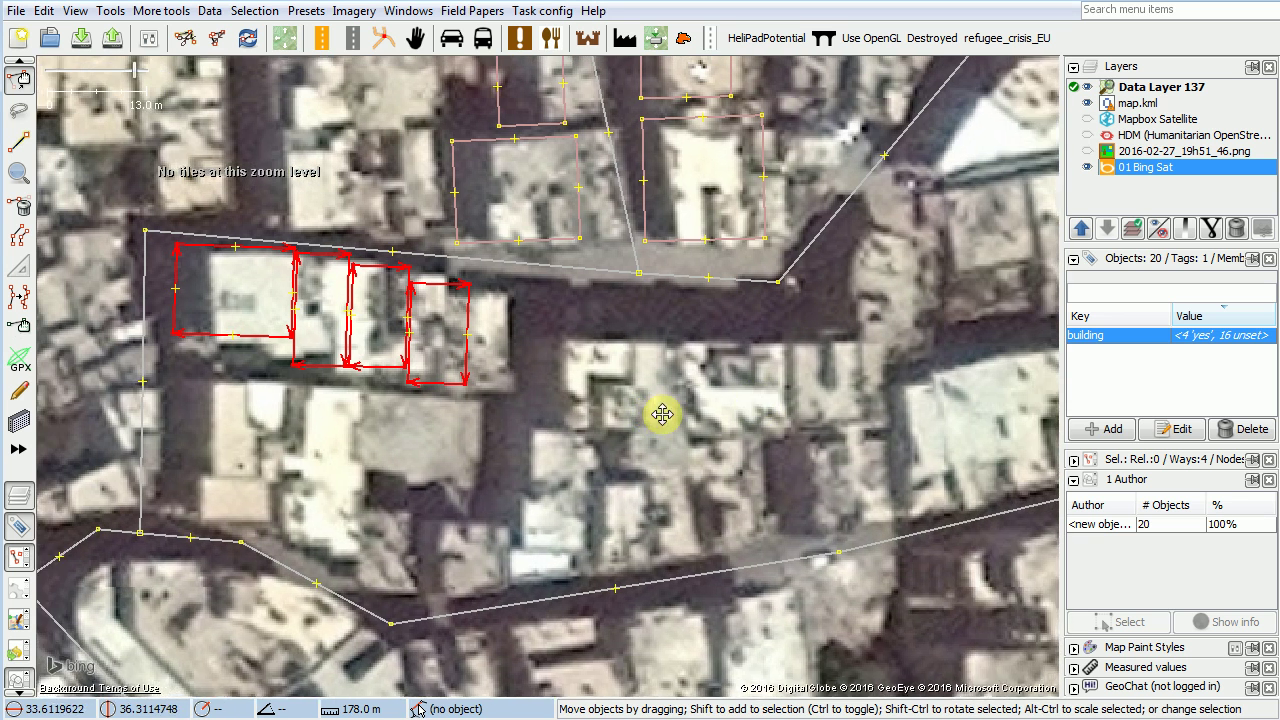
left_click_drag(662, 414, 691, 466)
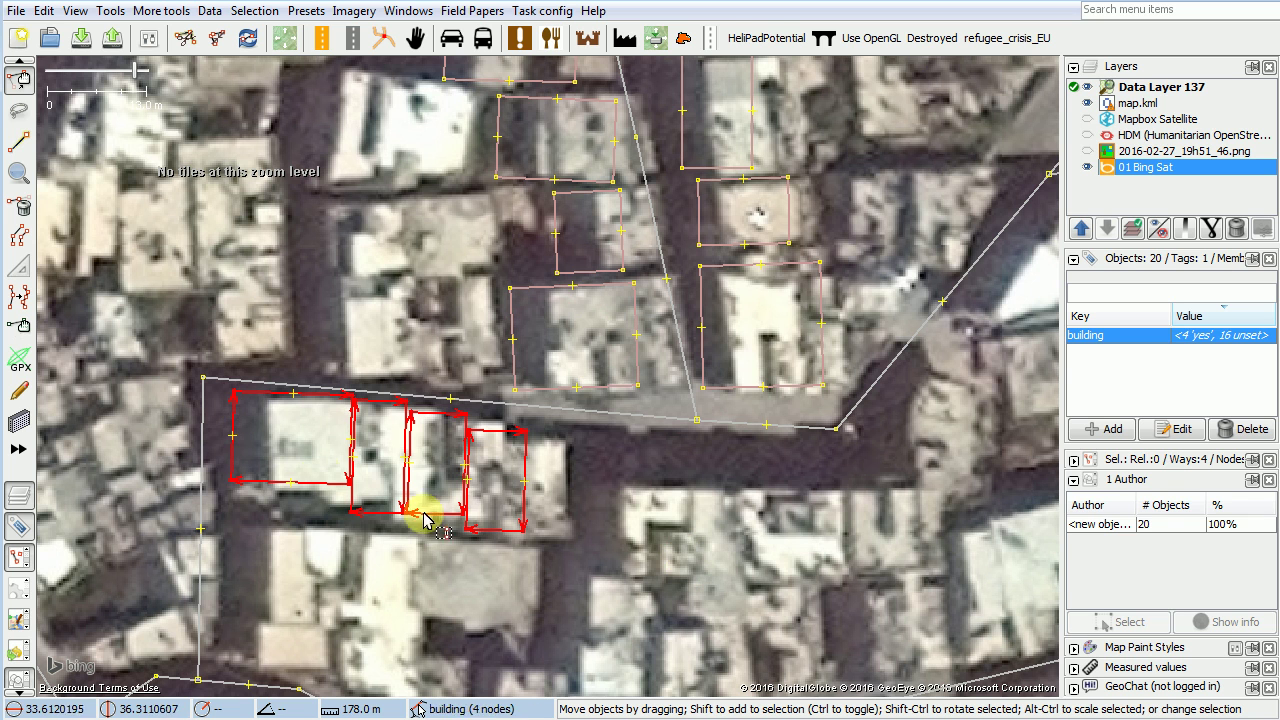
left_click_drag(432, 622, 491, 482)
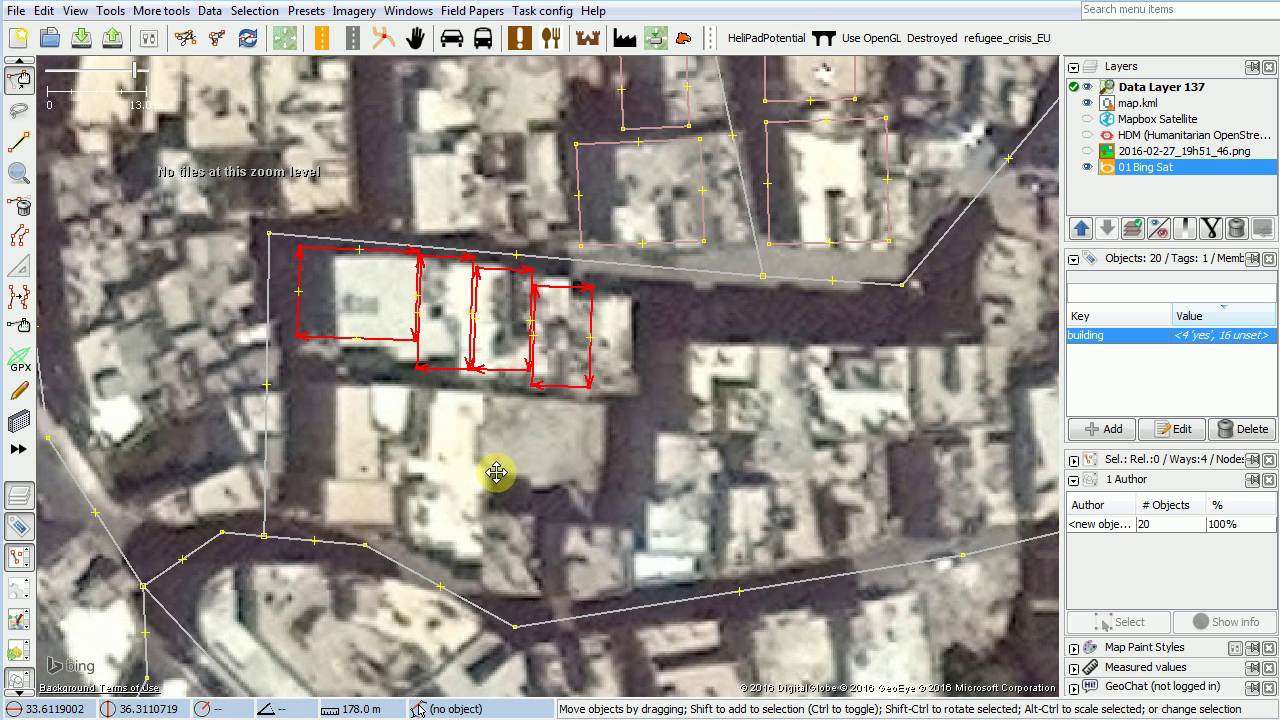
left_click_drag(680, 506, 486, 509)
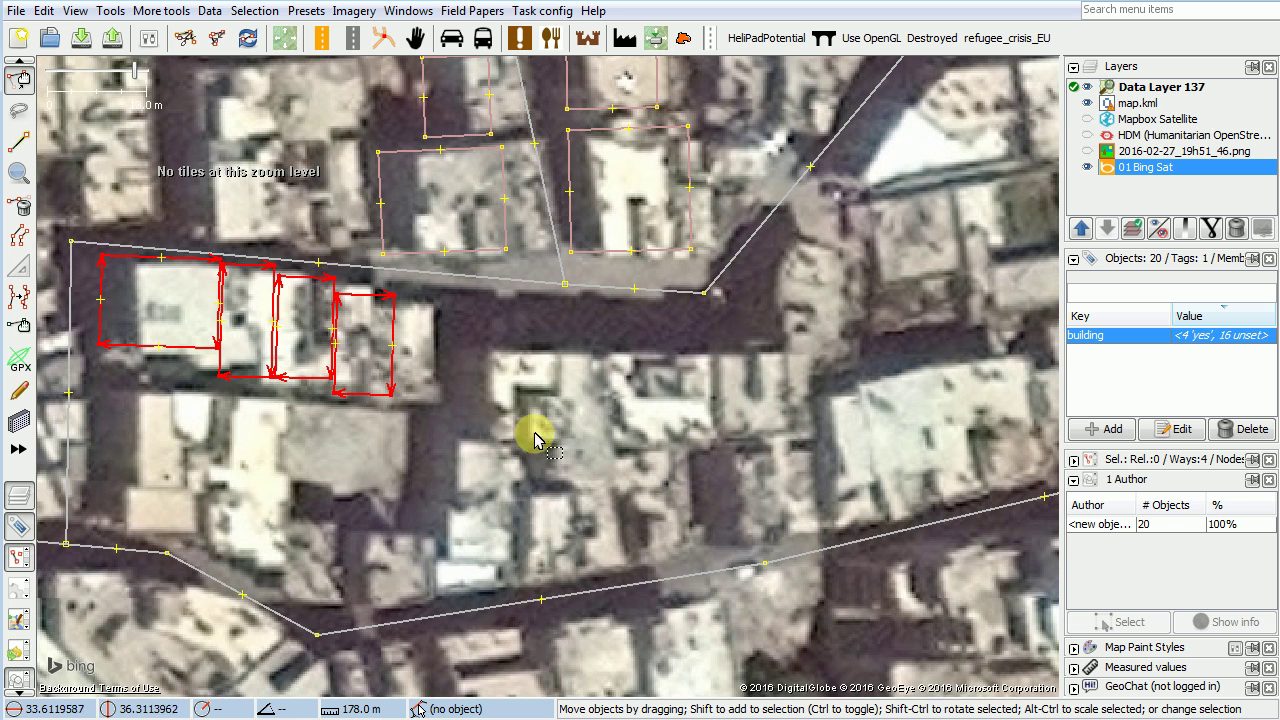
left_click_drag(549, 418, 489, 520)
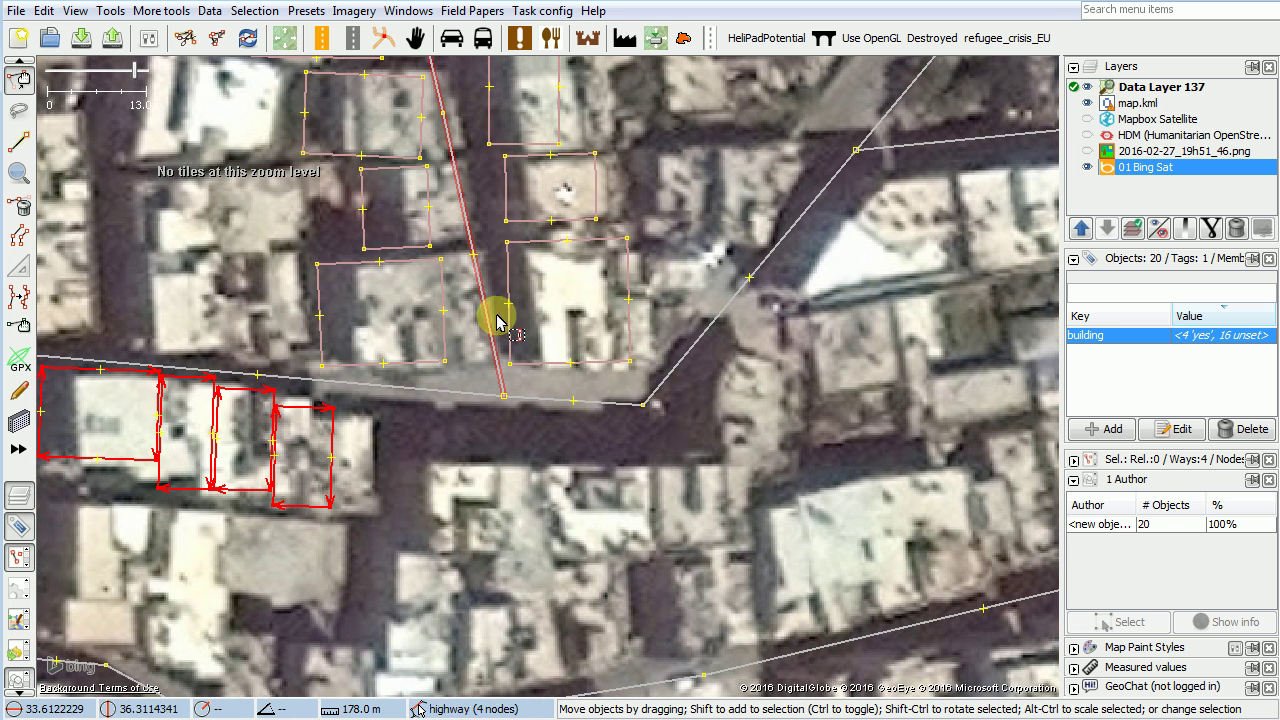
left_click_drag(726, 234, 508, 398)
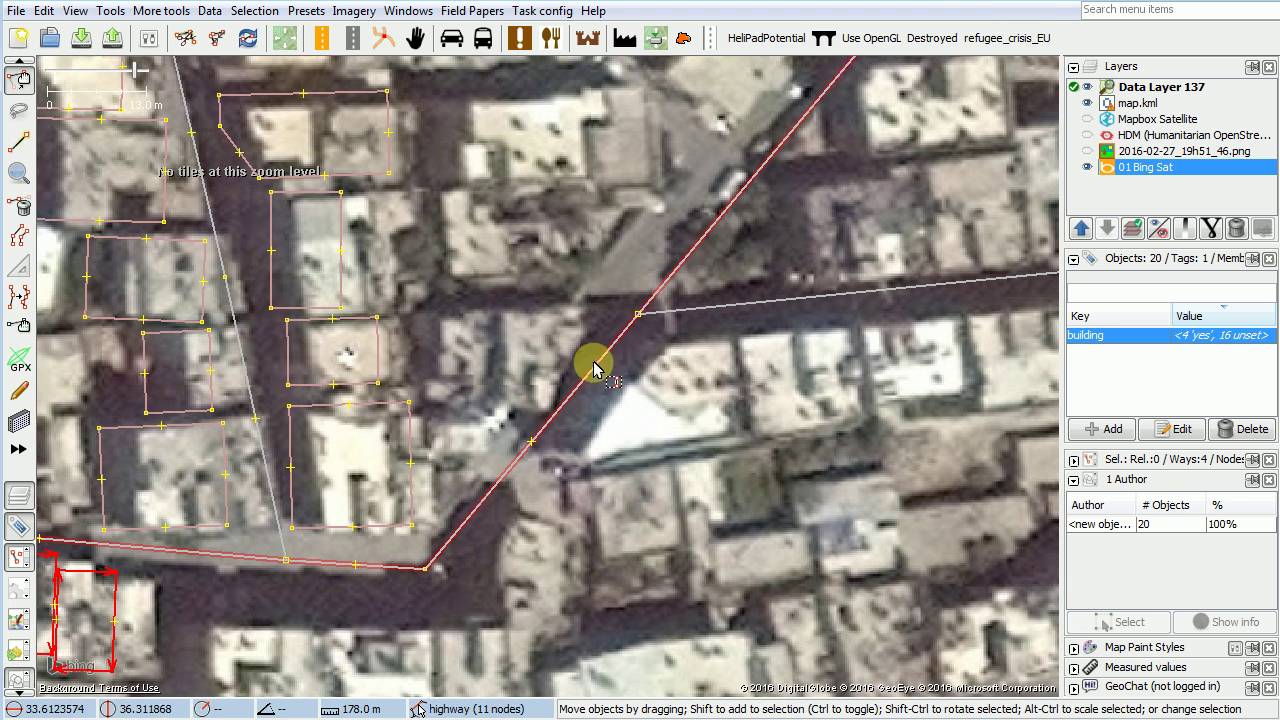
mouse_move(636, 320)
left_mouse_down()
mouse_move(608, 331)
mouse_move(629, 314)
mouse_move(622, 325)
left_mouse_up()
left_click_drag(686, 409, 443, 577)
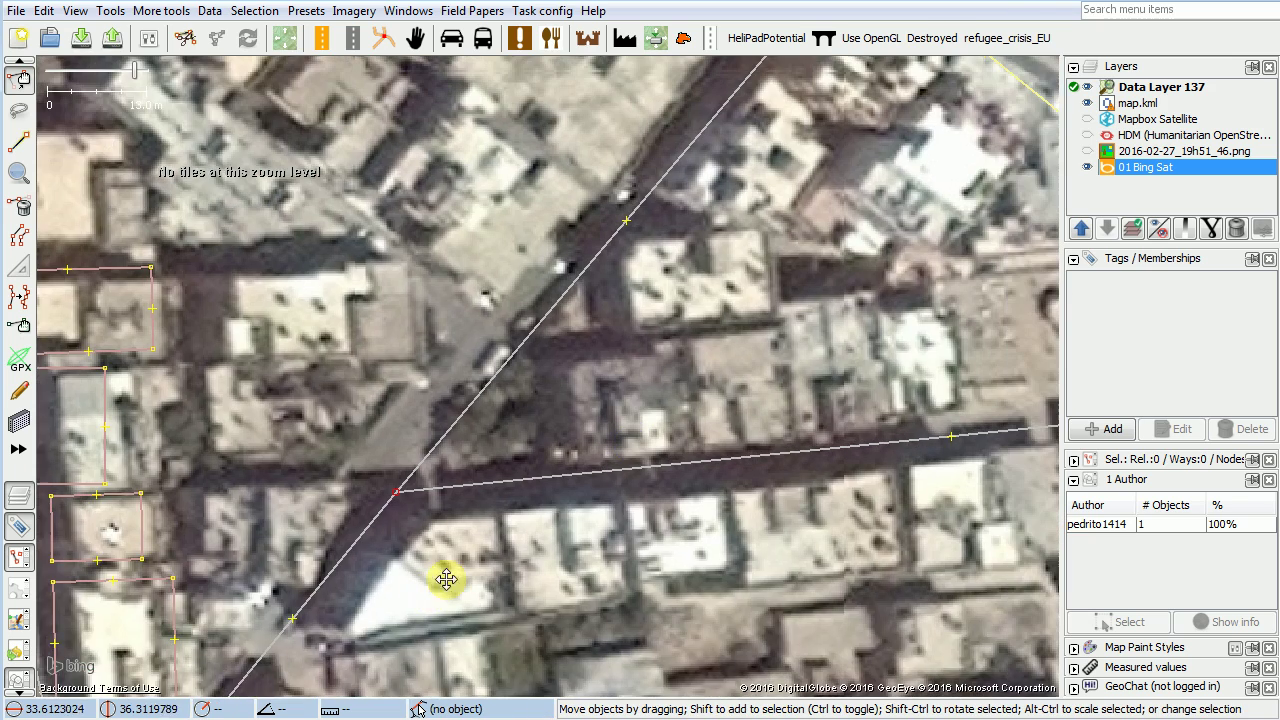
Move the main road's junction with the diagonal street and its next node to the southeast northeastward onto the carriageway.
left_click_drag(766, 303, 430, 523)
mouse_move(600, 394)
left_mouse_down()
mouse_move(591, 491)
mouse_move(563, 534)
left_mouse_up()
left_click_drag(509, 380, 526, 364)
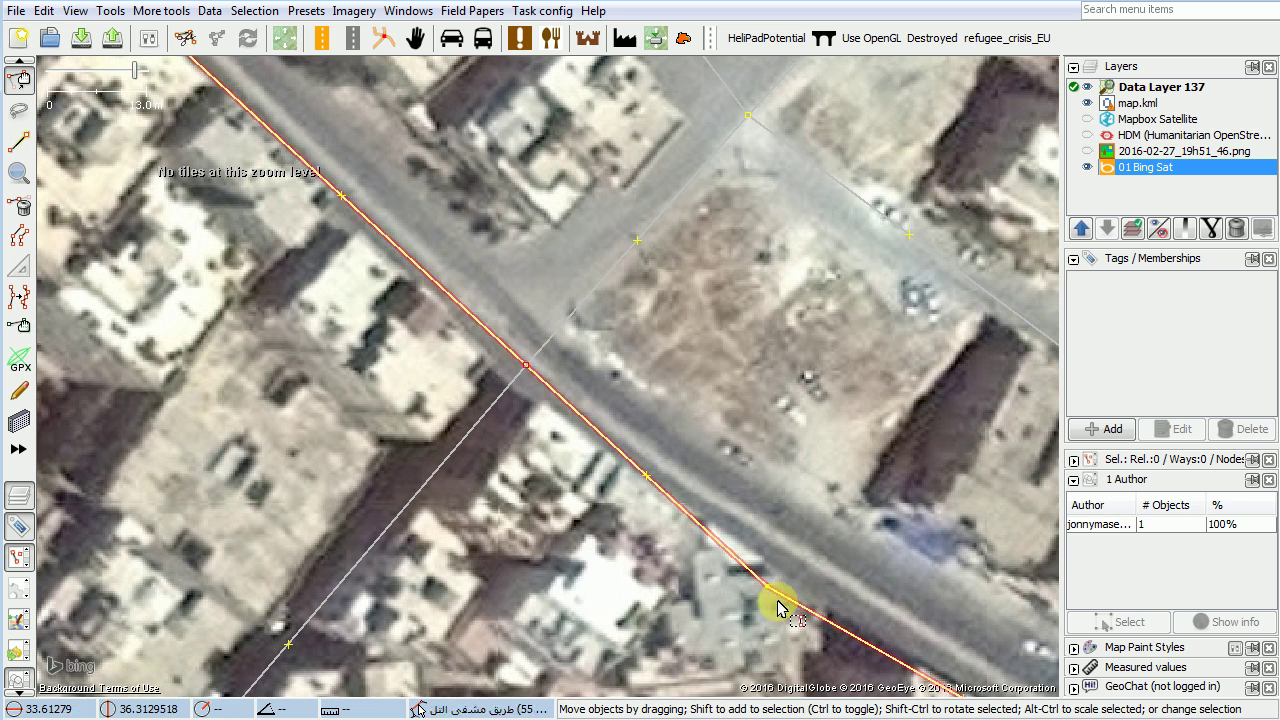
left_click_drag(772, 597, 794, 560)
Move the main road's junction with the eastern side street and the adjacent bend node eastward along the carriageway.
scroll(794, 560, "up", 2)
left_click_drag(397, 387, 271, 309)
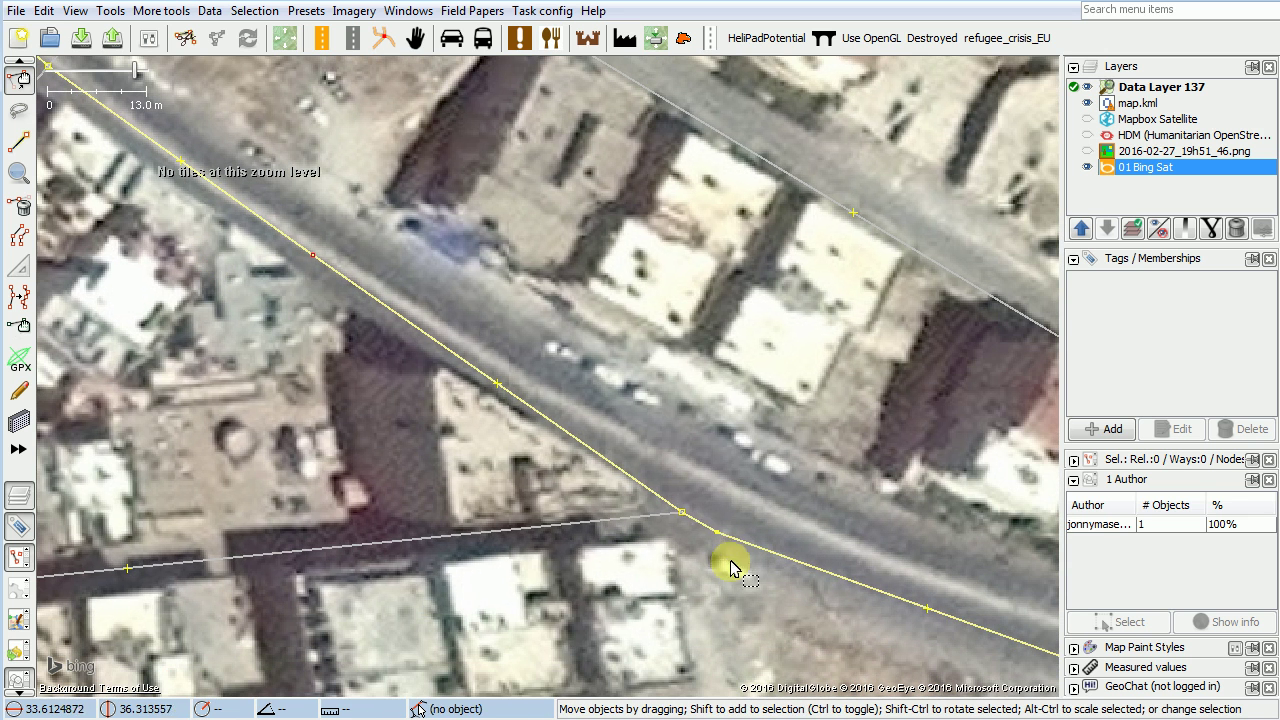
left_click_drag(683, 516, 785, 544)
left_click_drag(714, 606, 791, 574)
left_click_drag(598, 448, 583, 449)
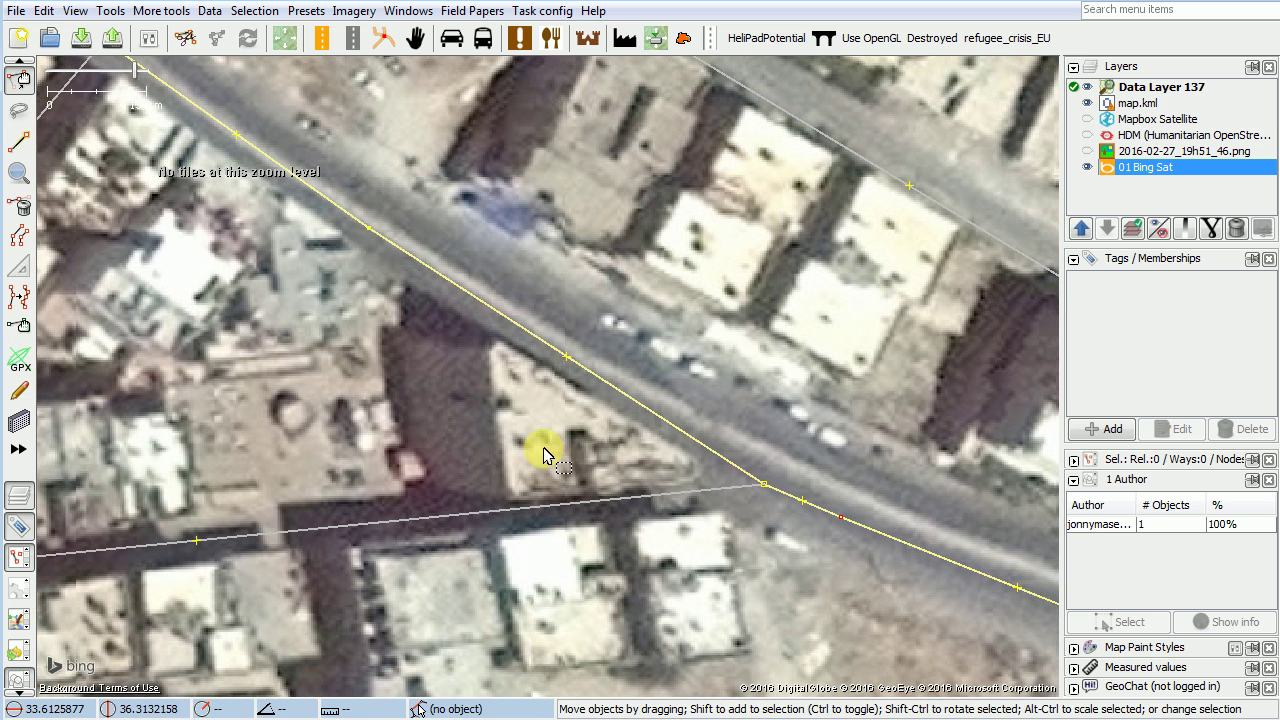
Trace the triangular roof beside the main road junction as a closed three-node outline, about 79 m around, and refine its northwest corner.
left_click(543, 447)
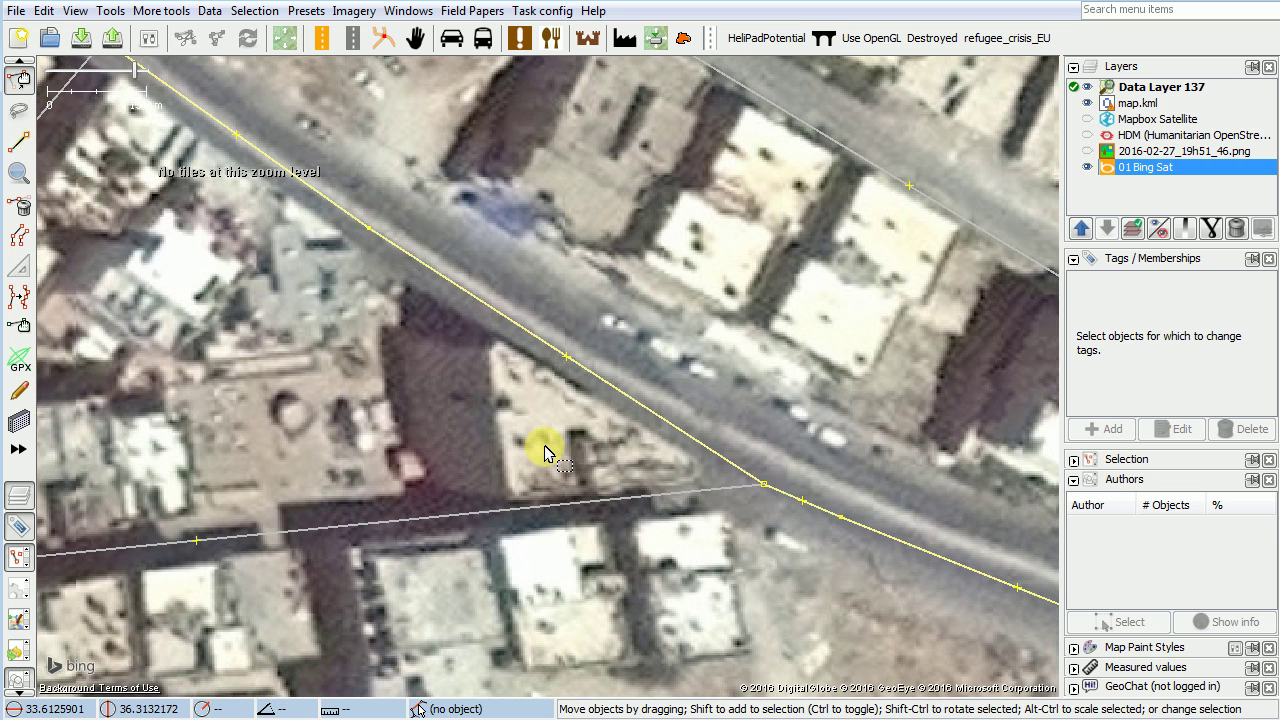
key("a")
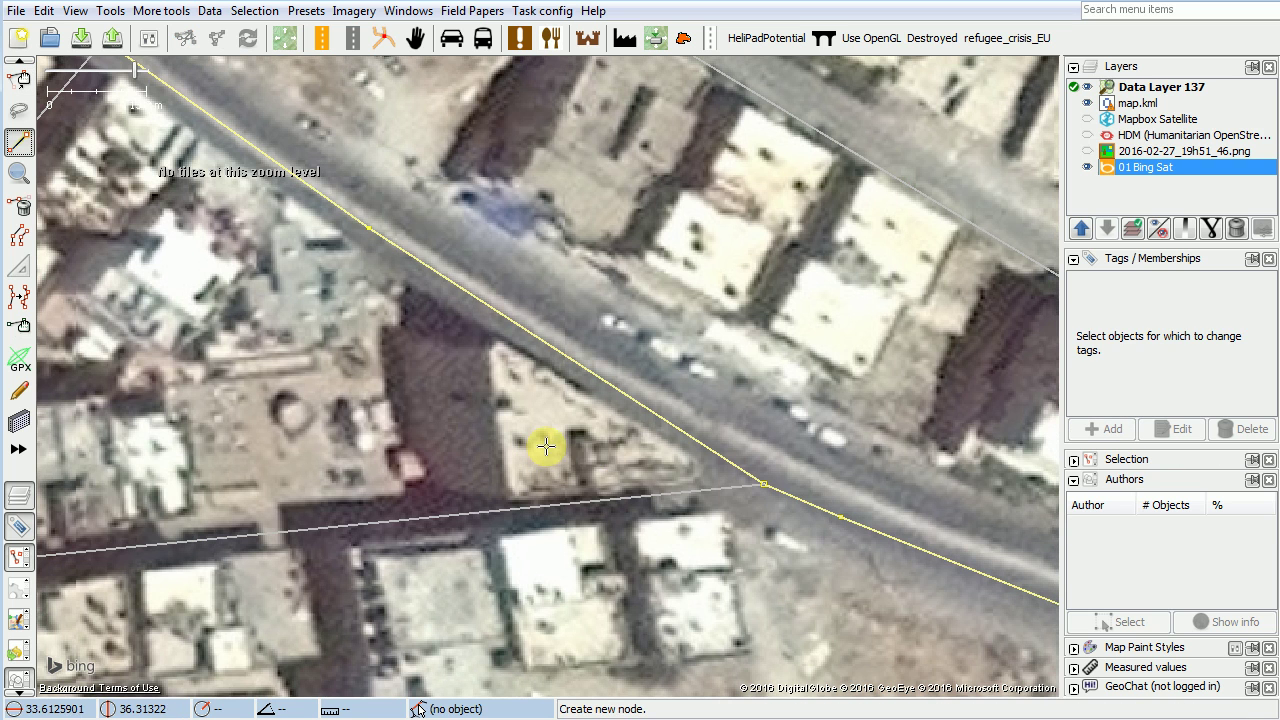
left_click(500, 343)
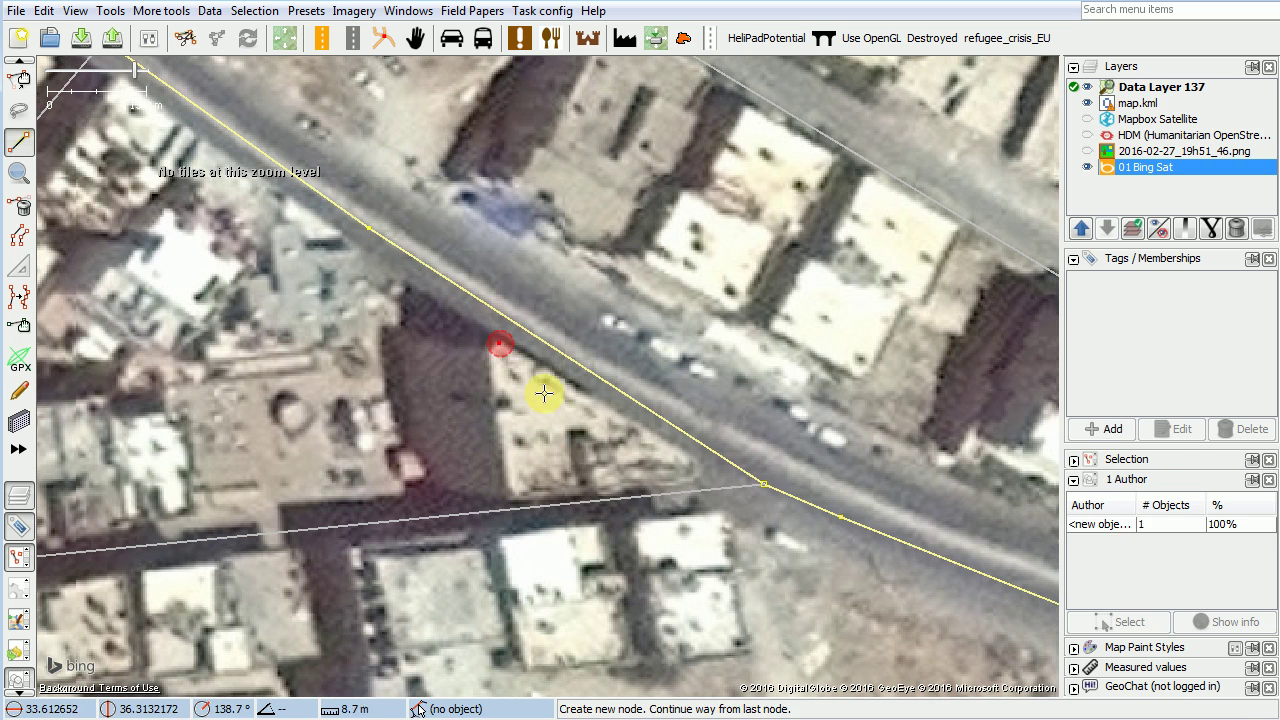
left_click(706, 469)
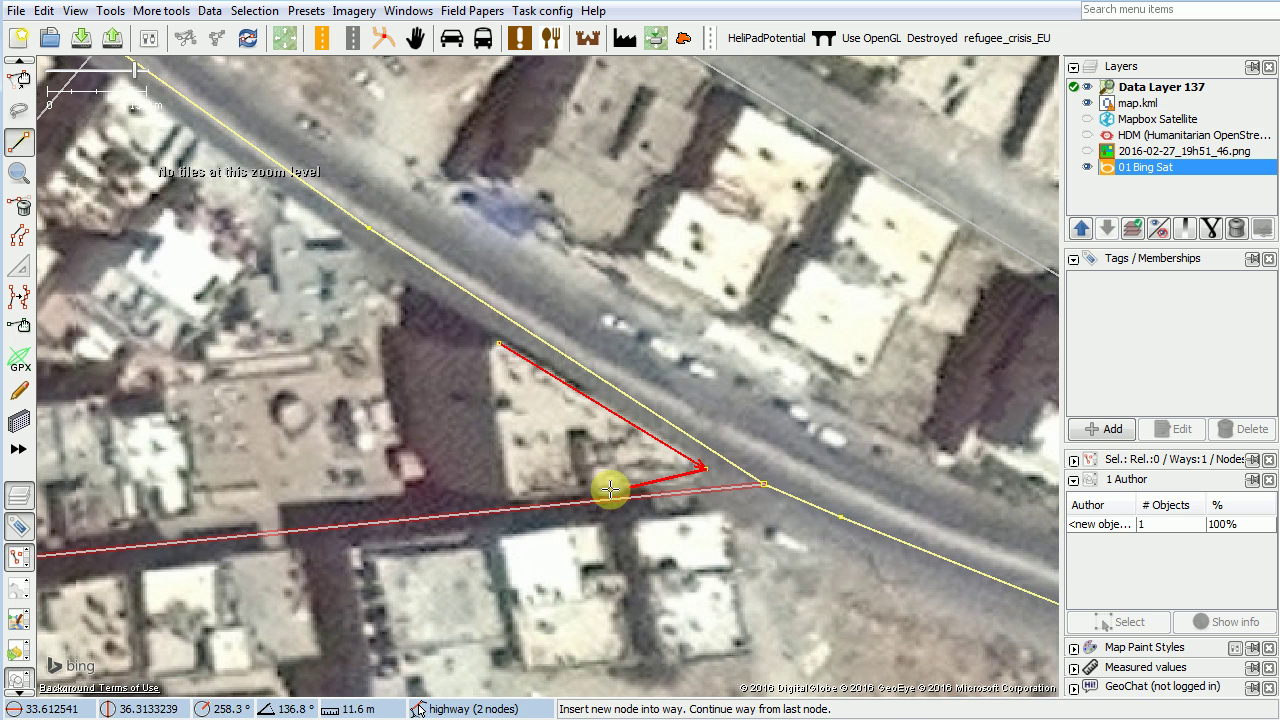
left_click(511, 496)
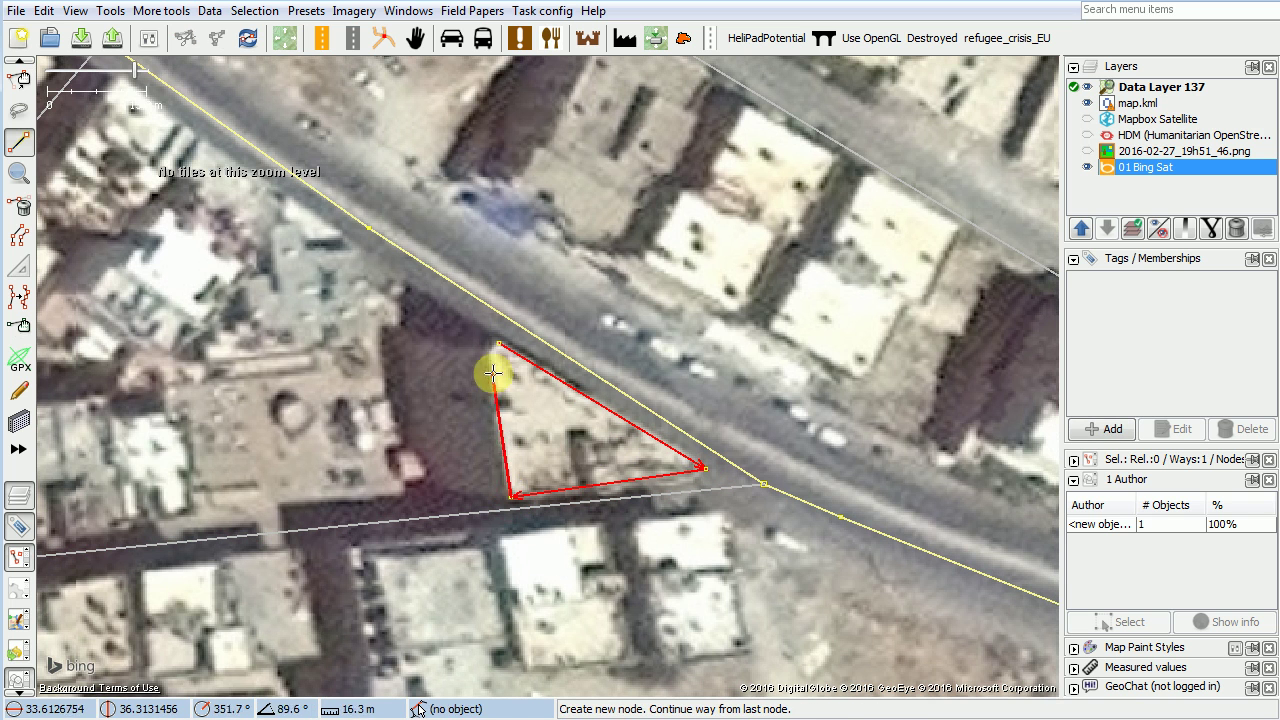
left_click(495, 346)
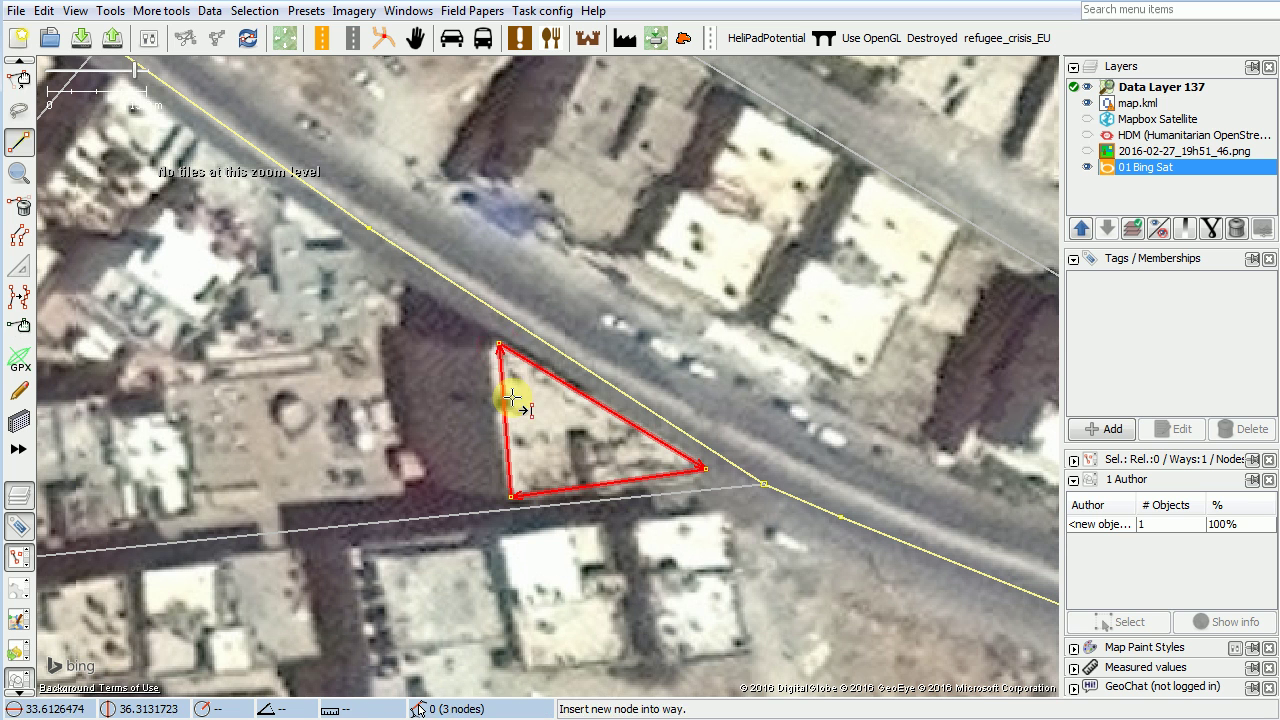
key("s")
left_click_drag(500, 350, 492, 343)
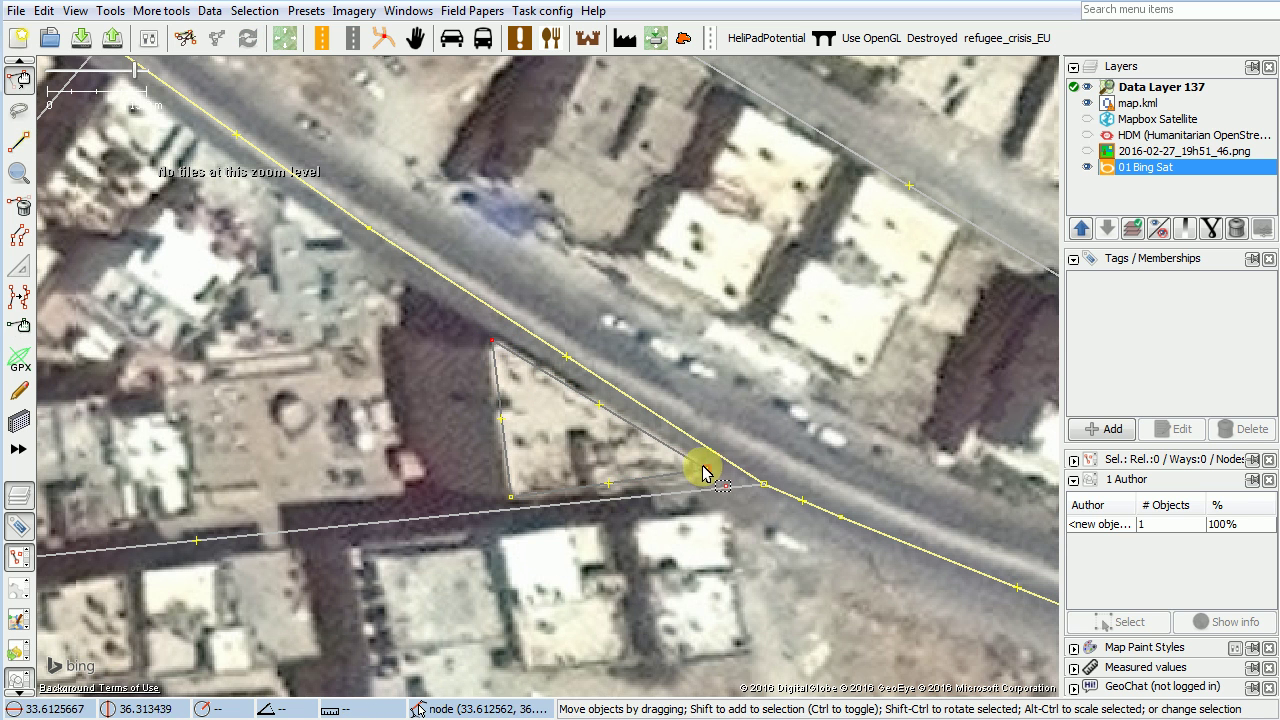
Tag the triangular outline as building=yes and shift it west-northwest off the roof onto the building's base.
left_click(686, 486)
left_click(669, 482)
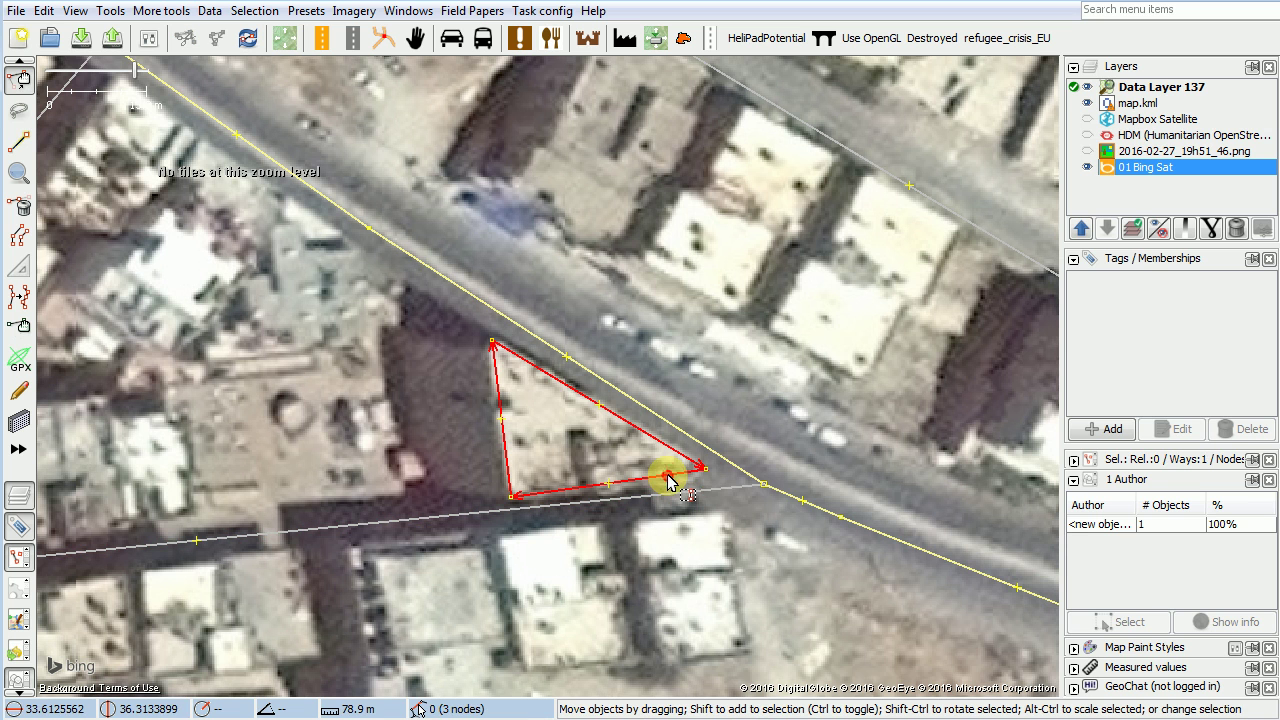
key("alt+a")
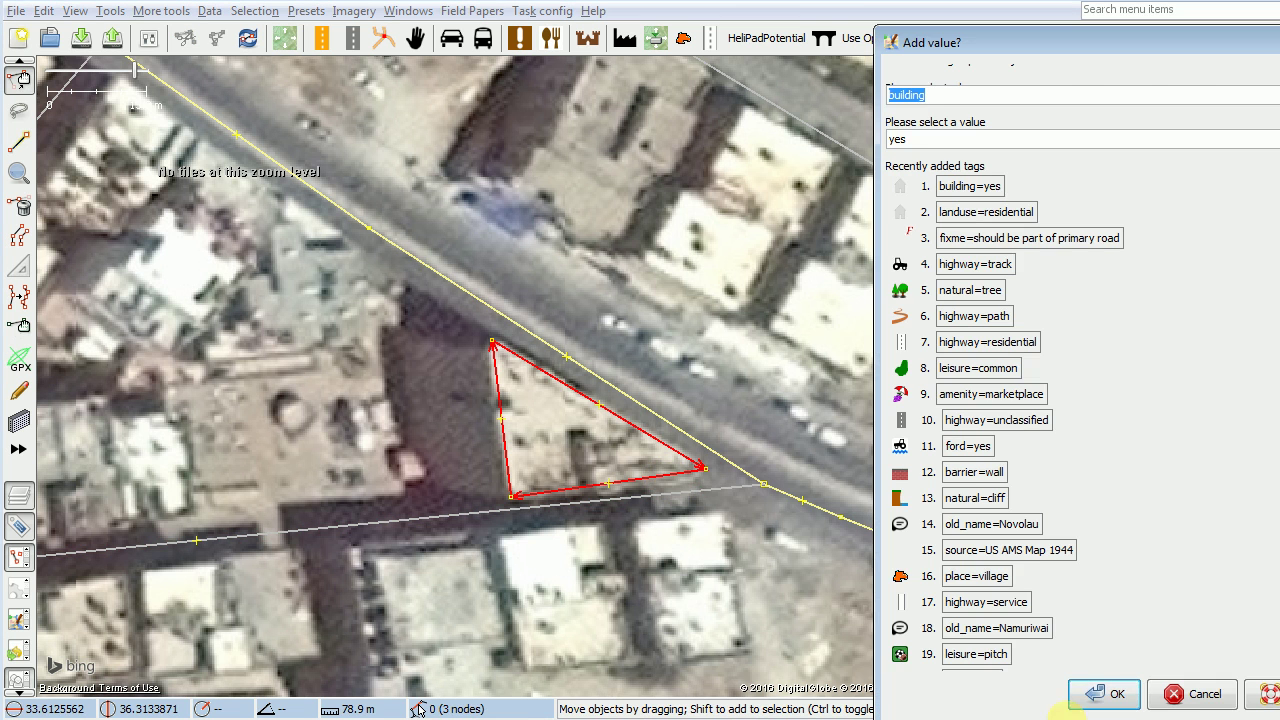
left_click(1090, 693)
left_click_drag(509, 481, 419, 459)
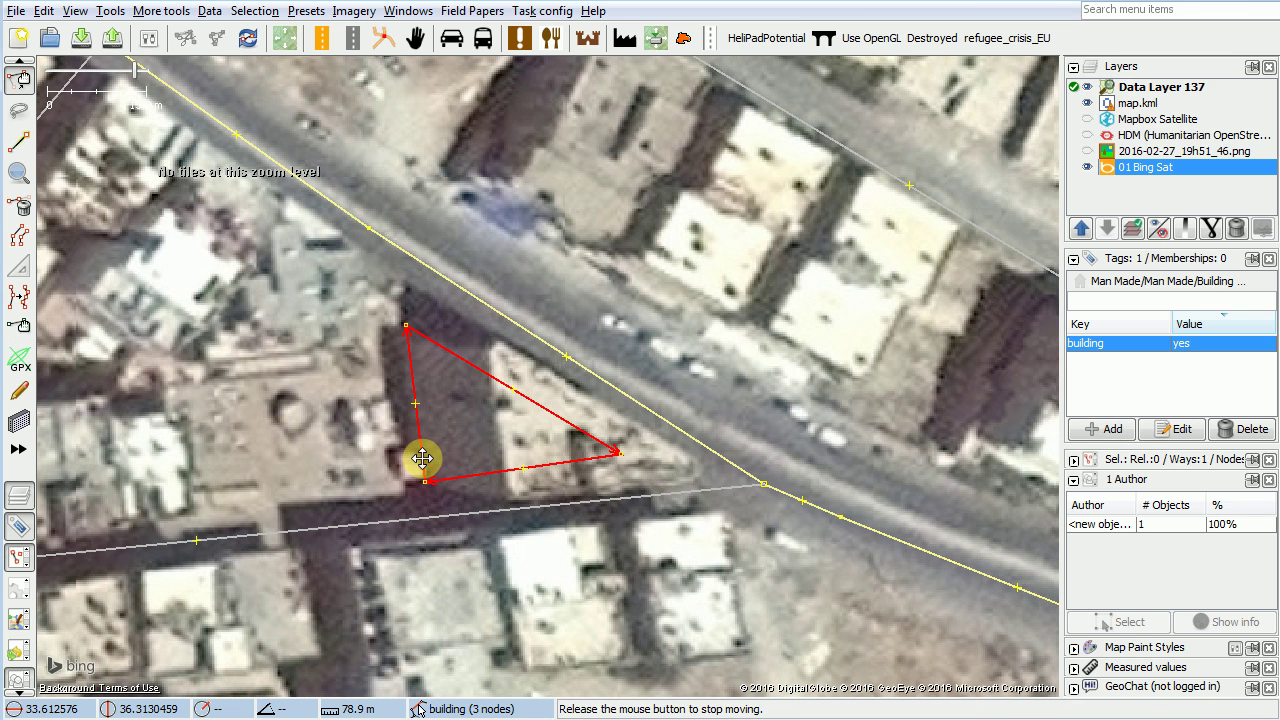
left_click_drag(423, 459, 424, 460)
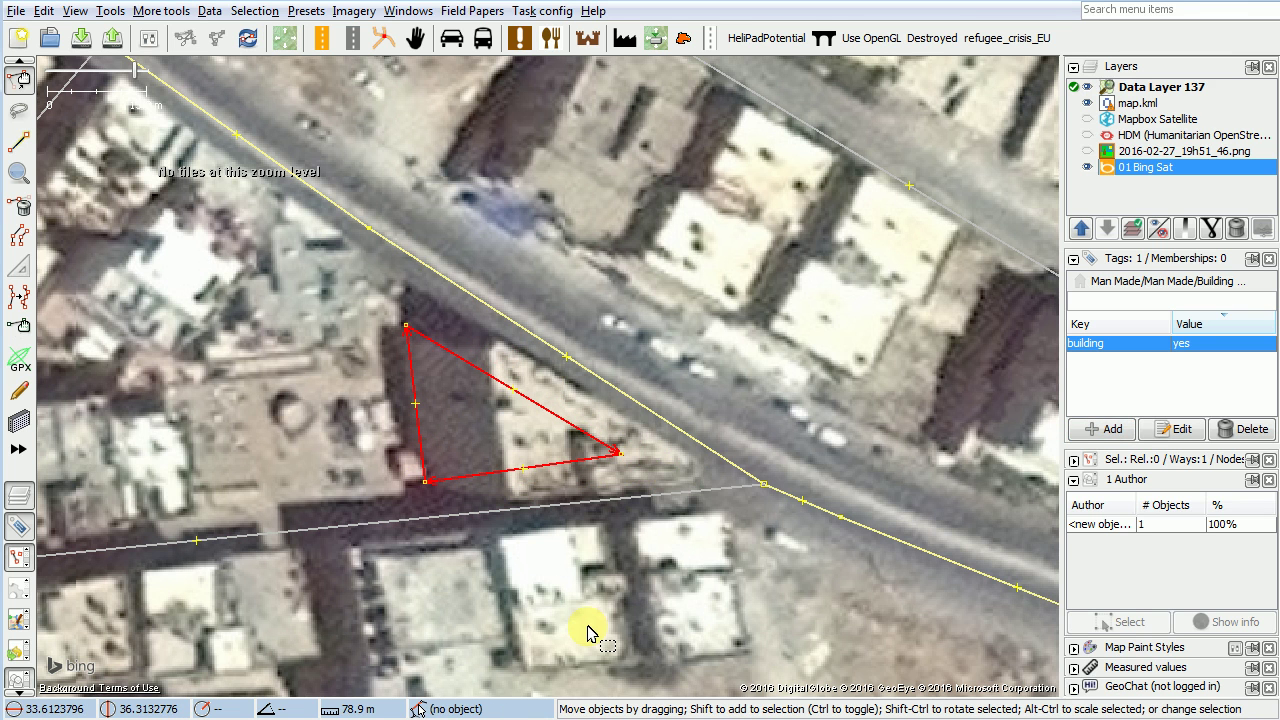
left_click_drag(251, 423, 707, 500)
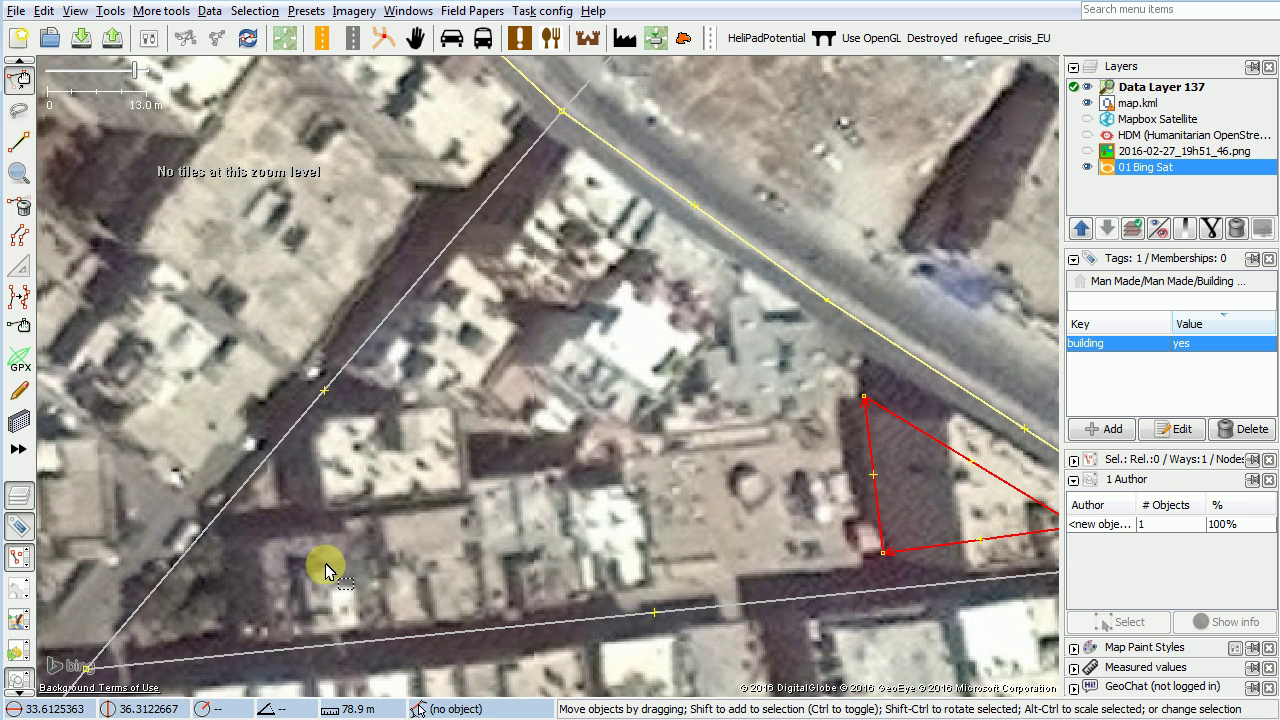
left_click_drag(322, 565, 584, 521)
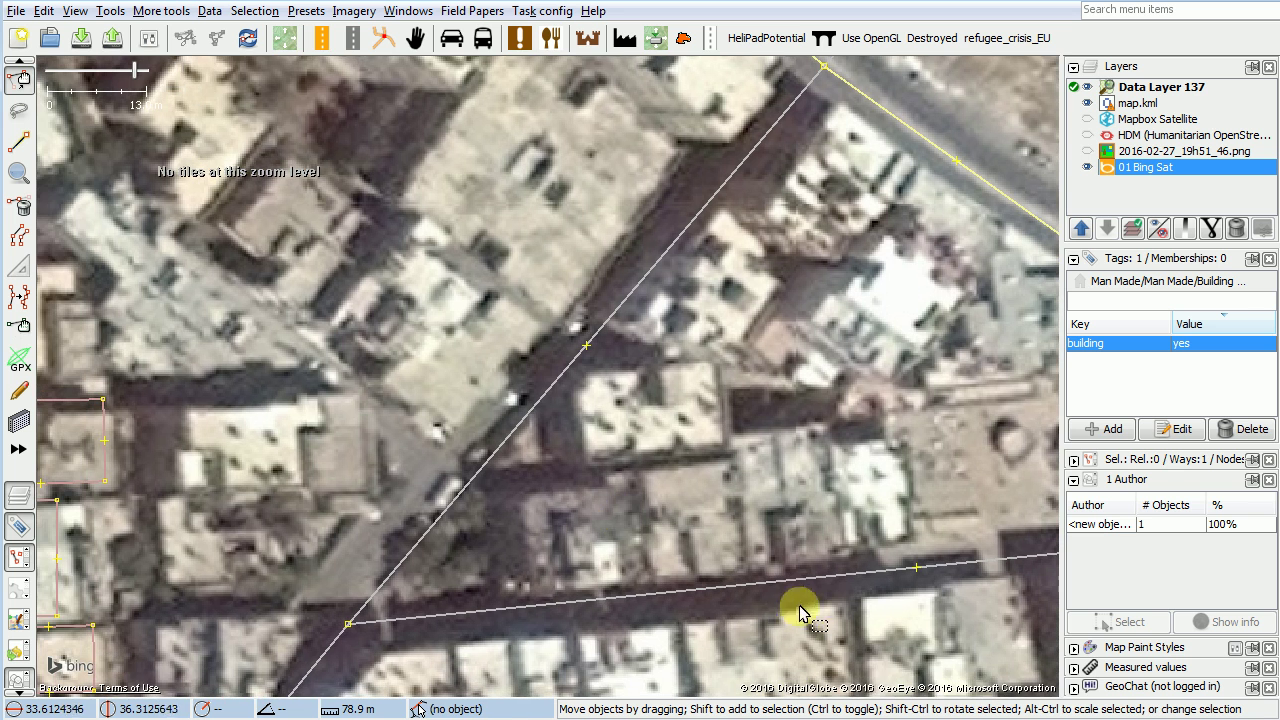
left_click_drag(358, 494, 707, 335)
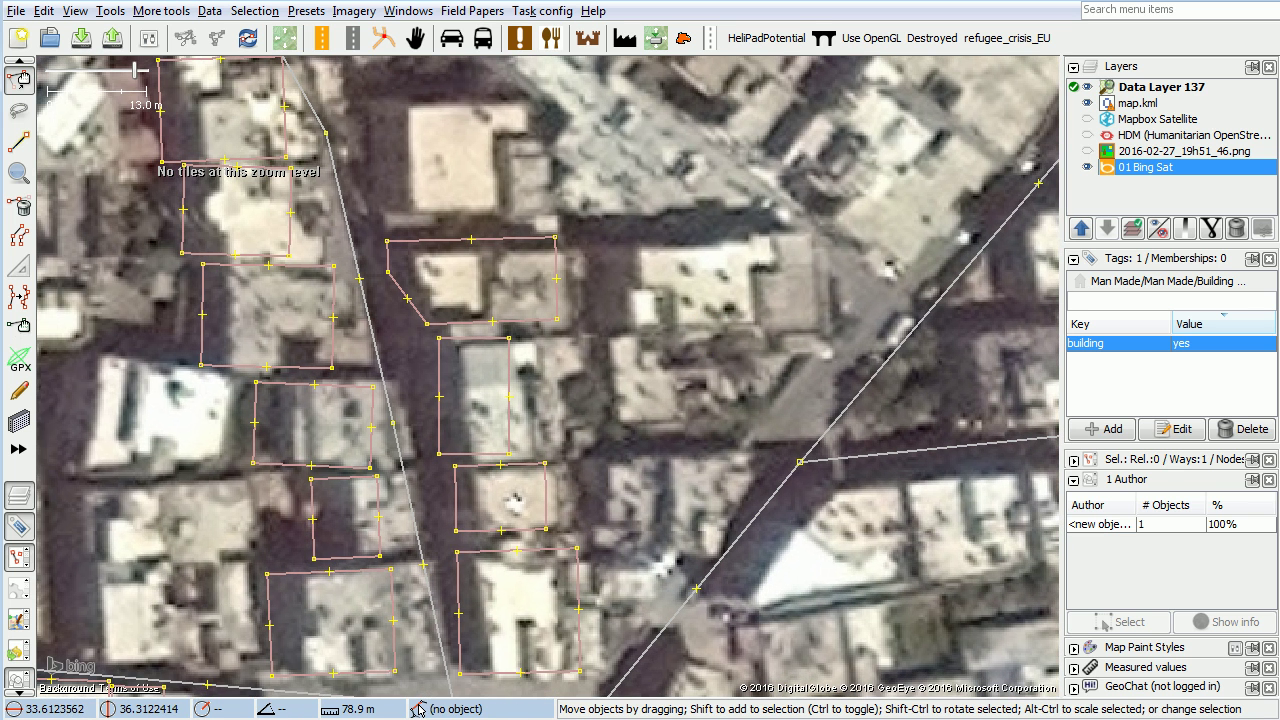